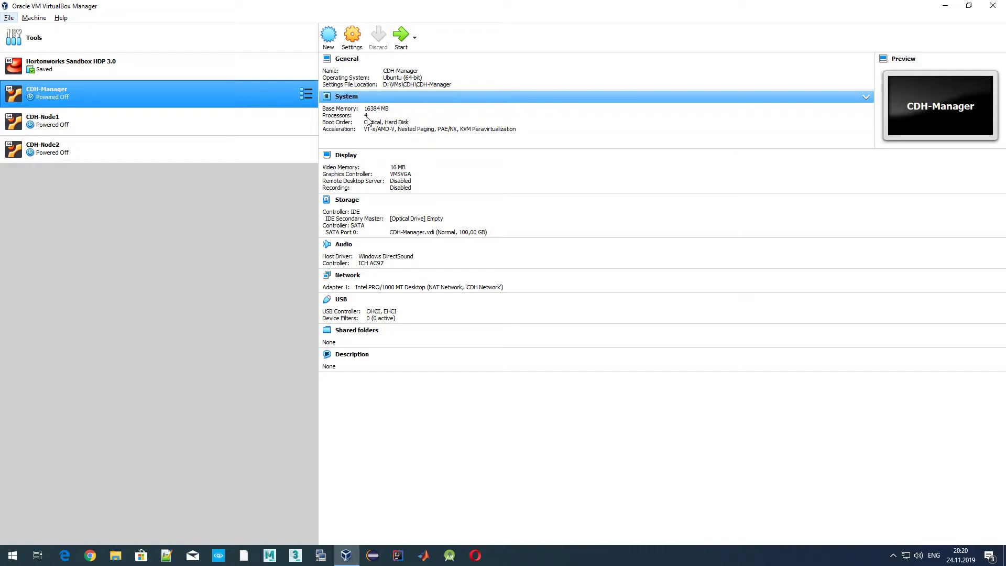
Review the base memory, boot order and processor allocation in the CDH-Manager machine's system settings
{"action": "left_click", "coordinate": [352, 35]}
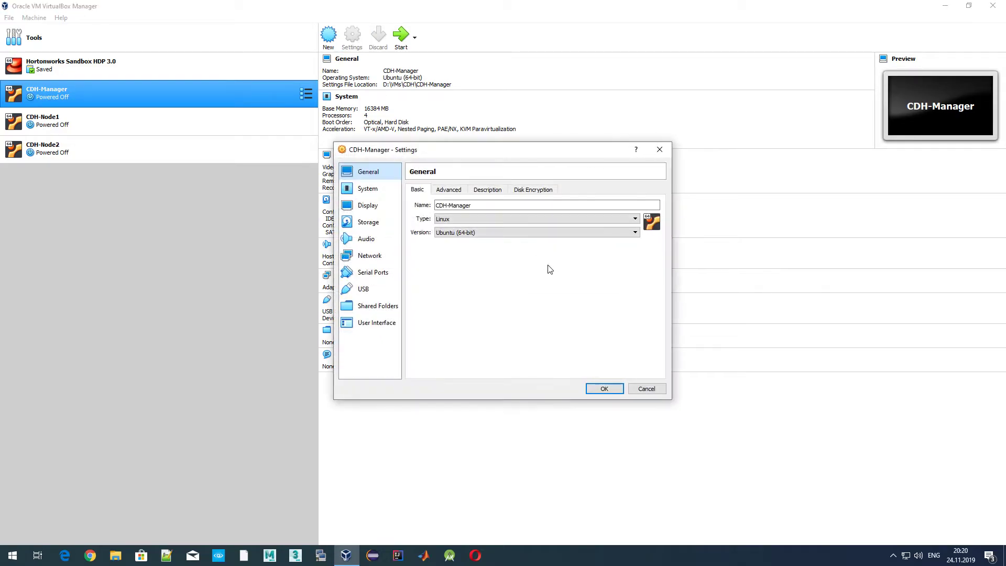
{"action": "left_click", "coordinate": [373, 191]}
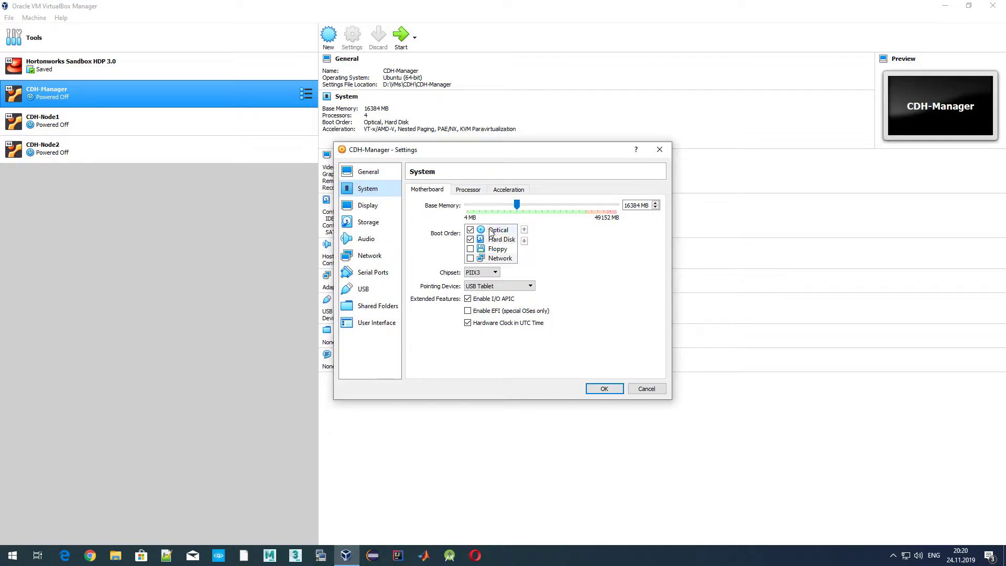
{"action": "left_click", "coordinate": [468, 191]}
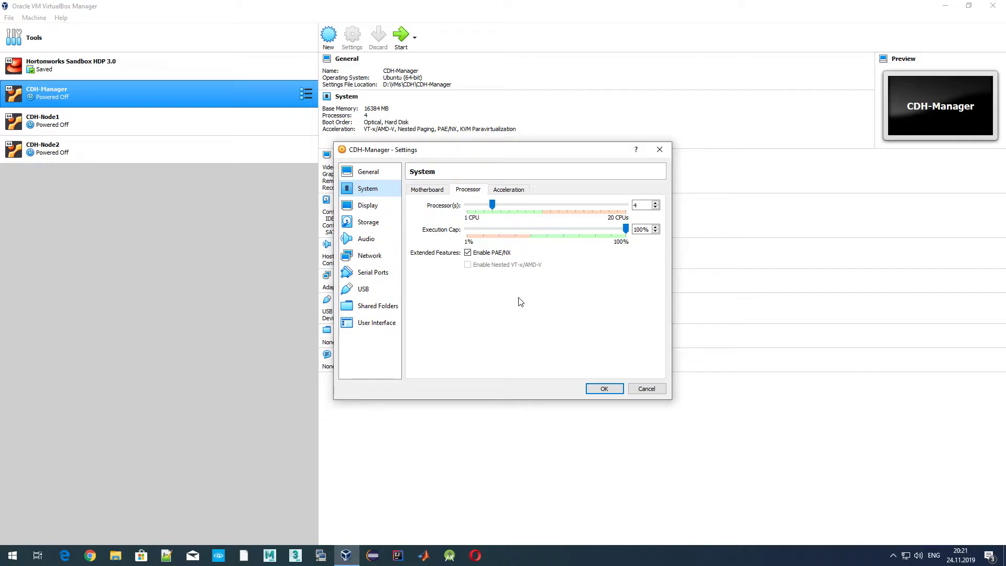
{"action": "left_click", "coordinate": [659, 150]}
{"action": "left_click", "coordinate": [439, 100]}
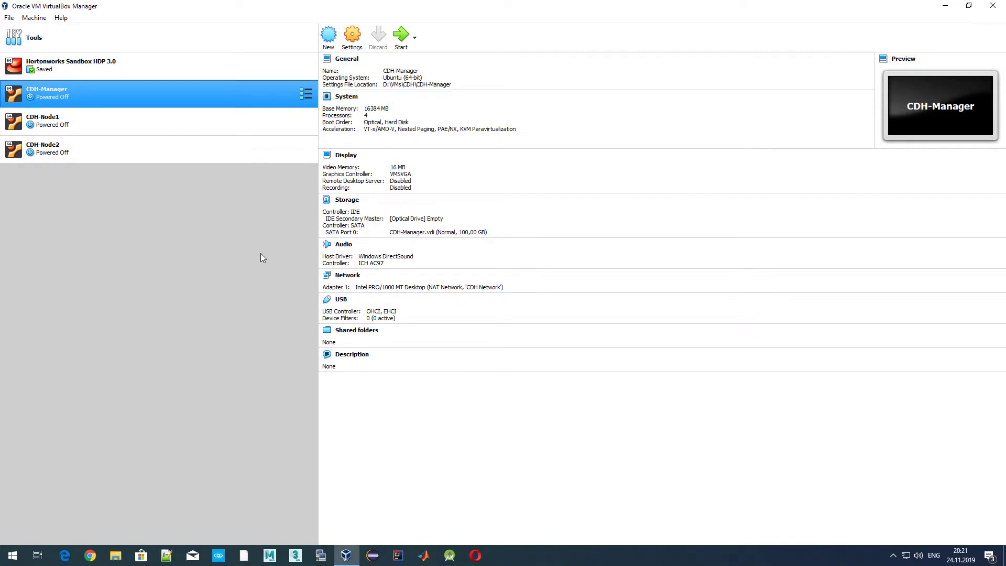
Inspect the size and type of the CDH-Manager.vdi disk in the CDH-Manager machine's storage settings
{"action": "left_click", "coordinate": [352, 36]}
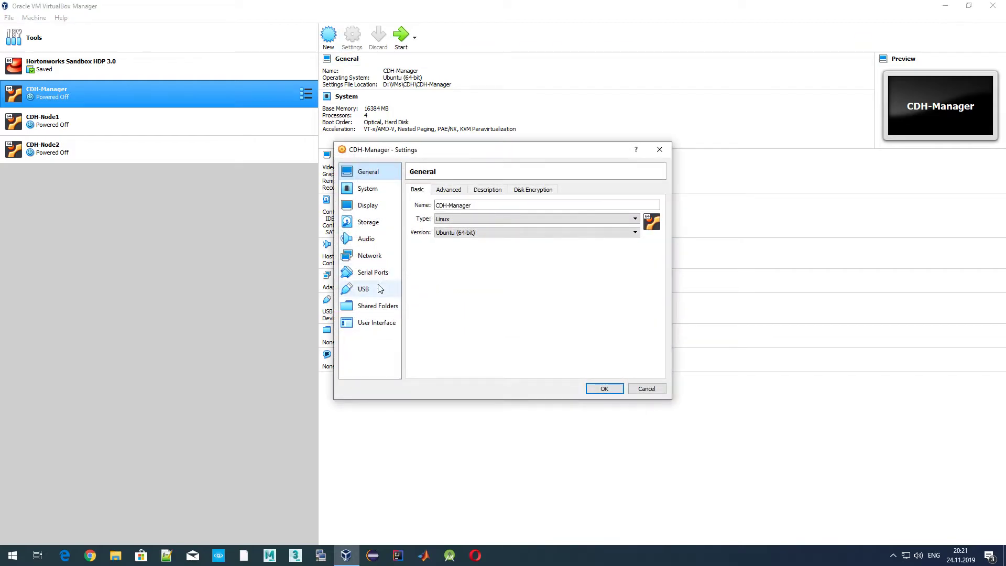
{"action": "left_click", "coordinate": [369, 222]}
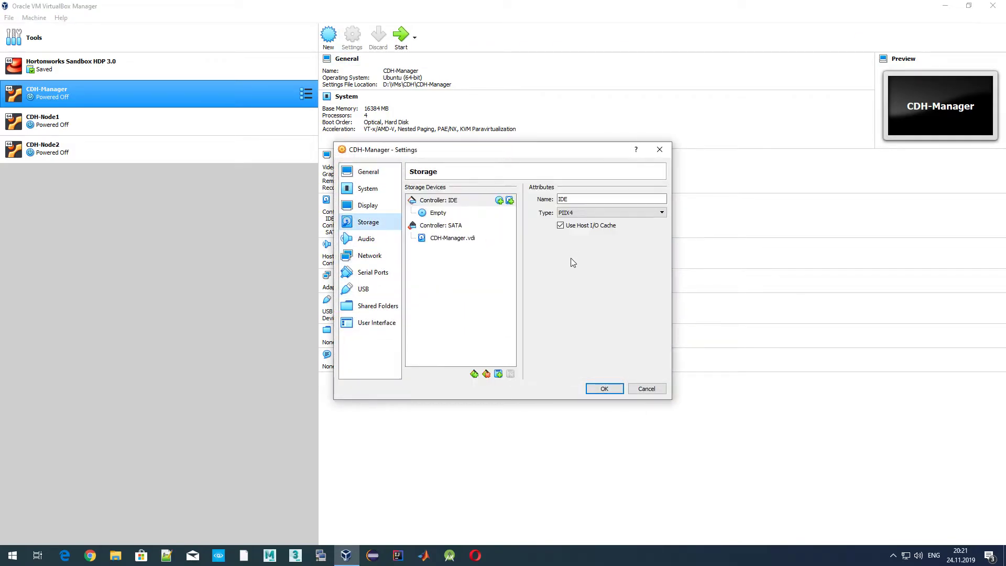
{"action": "left_click", "coordinate": [473, 238]}
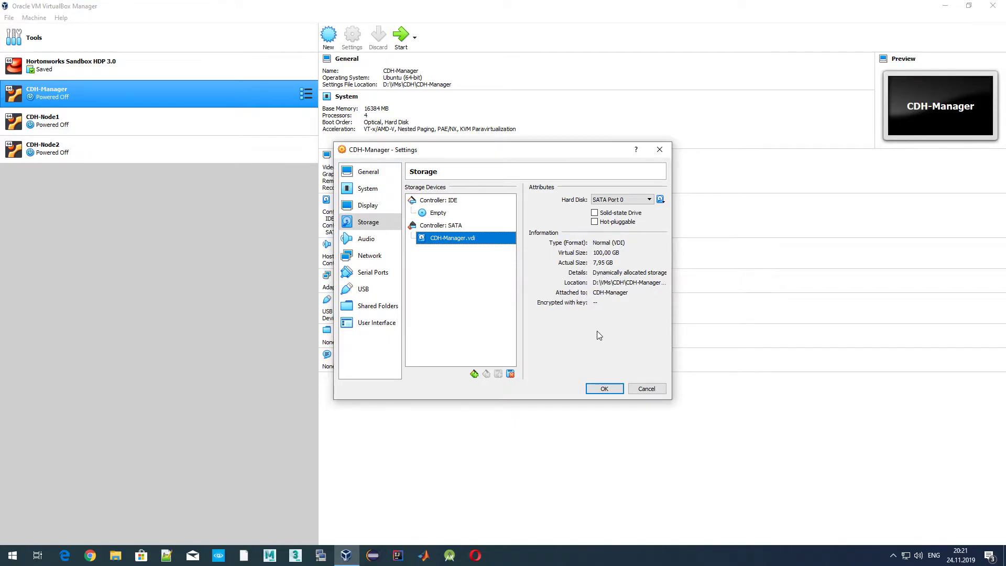
{"action": "key", "text": "Escape"}
Compare the memory and processor details of the CDH-Node1 and CDH-Node2 machines
{"action": "left_click", "coordinate": [74, 126]}
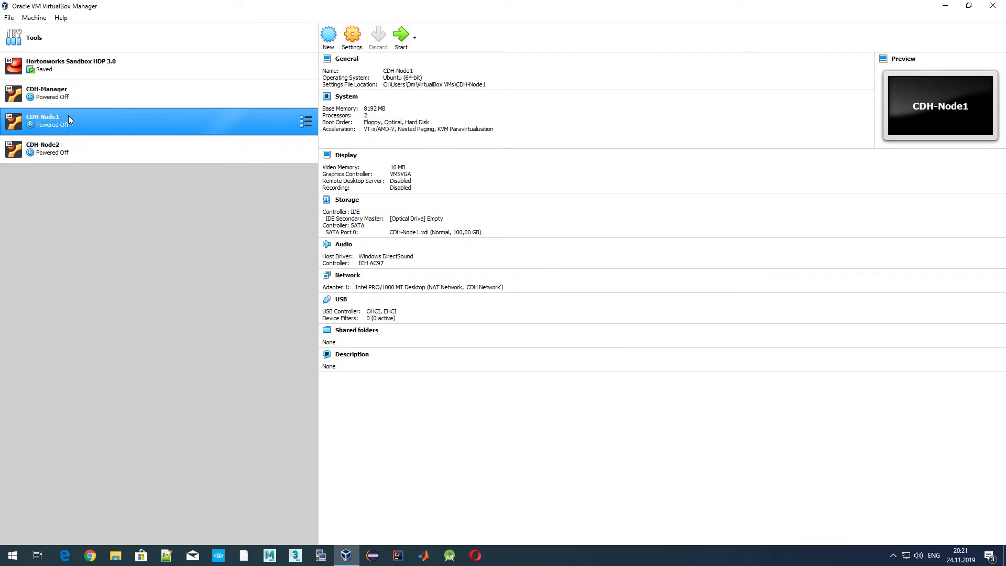
{"action": "left_click", "coordinate": [65, 146], "text": "ctrl"}
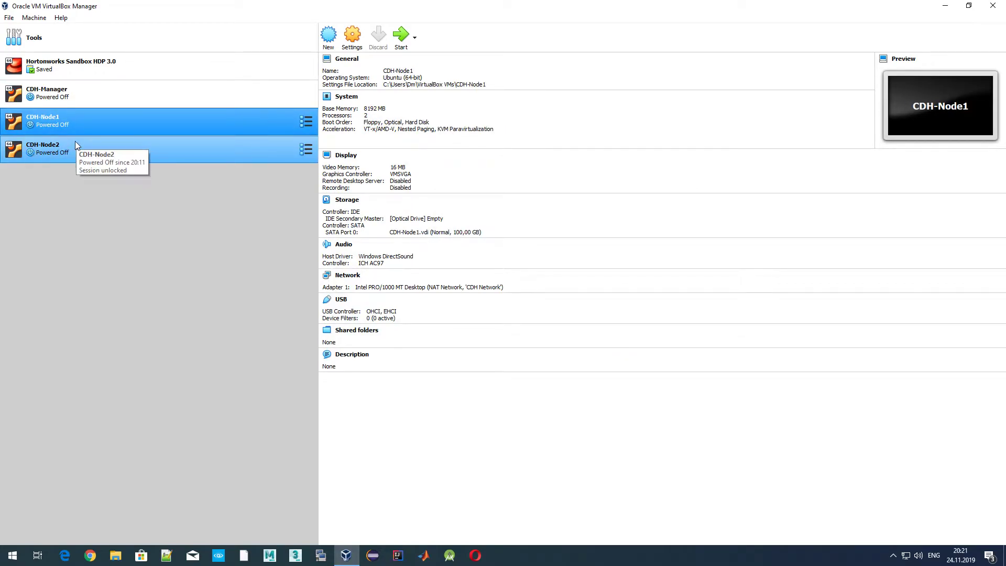
{"action": "left_click", "coordinate": [74, 140], "text": "ctrl"}
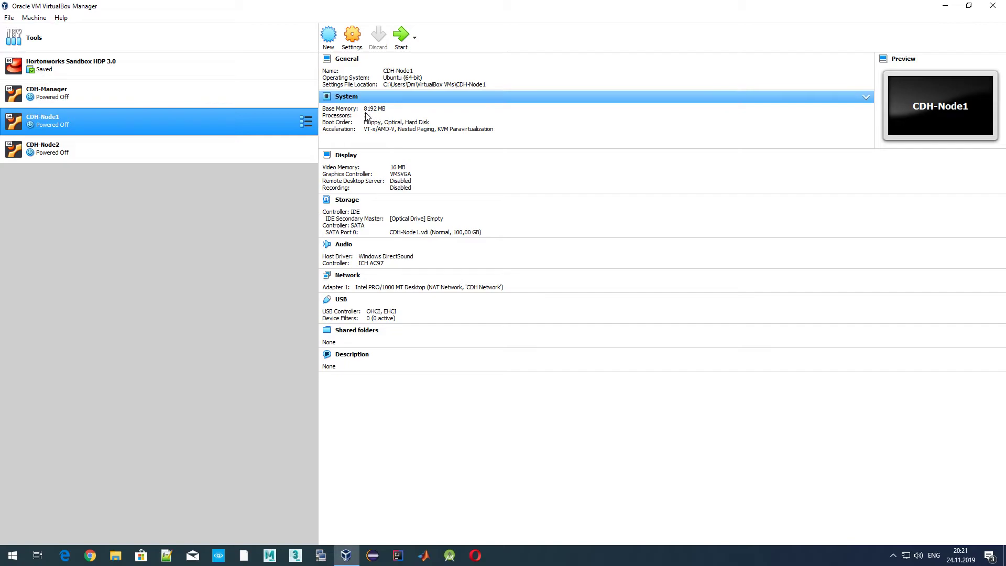
{"action": "left_click", "coordinate": [140, 140]}
{"action": "left_click", "coordinate": [127, 119]}
{"action": "left_click", "coordinate": [205, 144], "text": "ctrl"}
{"action": "left_click", "coordinate": [205, 146]}
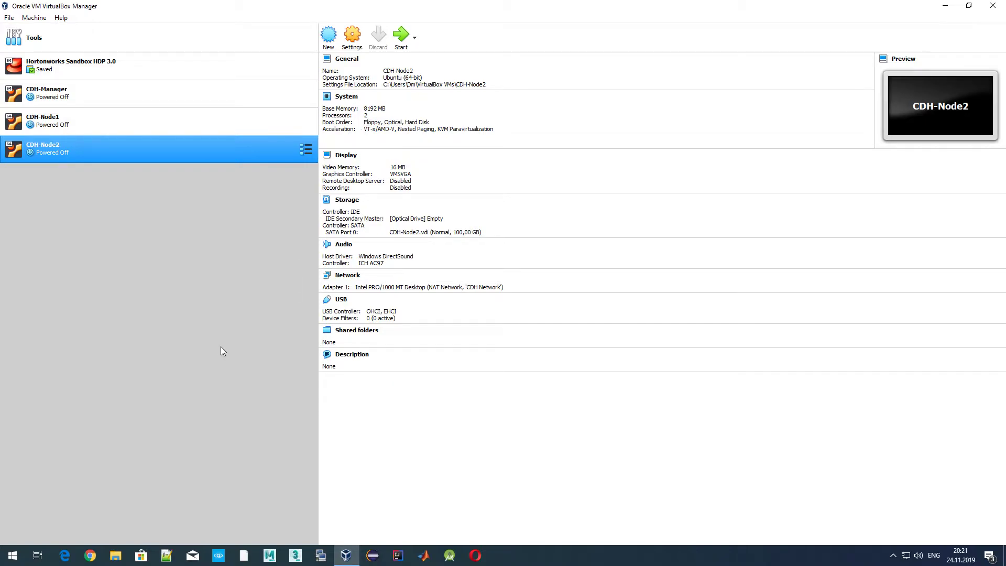
Inspect the size and type of the CDH-Node2.vdi disk in the CDH-Node2 machine's storage settings
{"action": "left_click", "coordinate": [352, 36]}
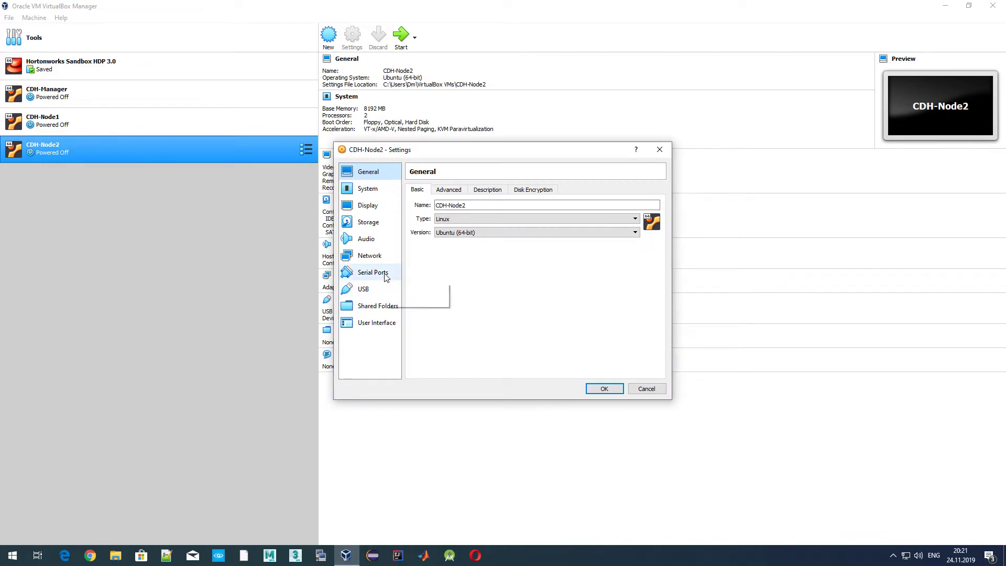
{"action": "left_click", "coordinate": [373, 222]}
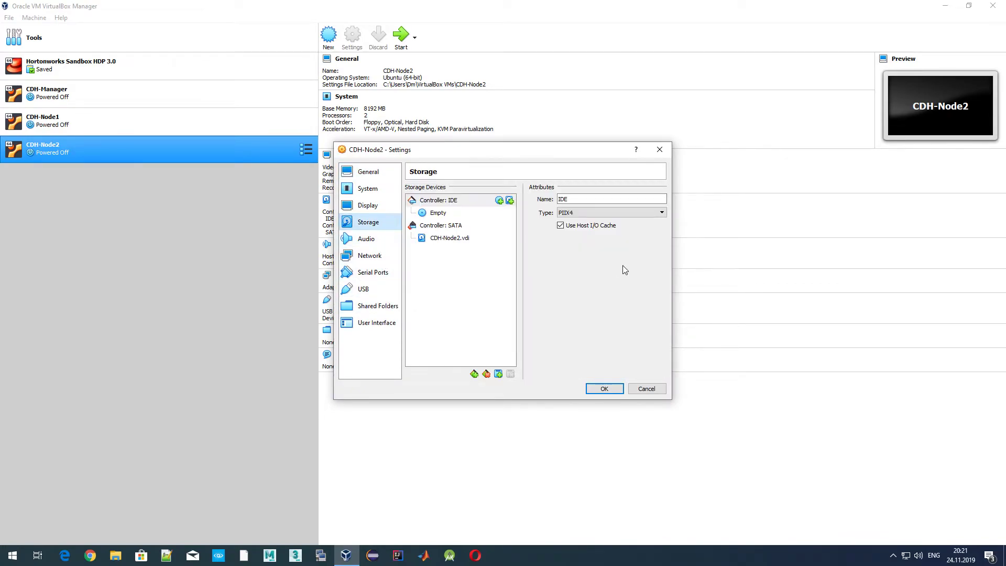
{"action": "left_click", "coordinate": [453, 239]}
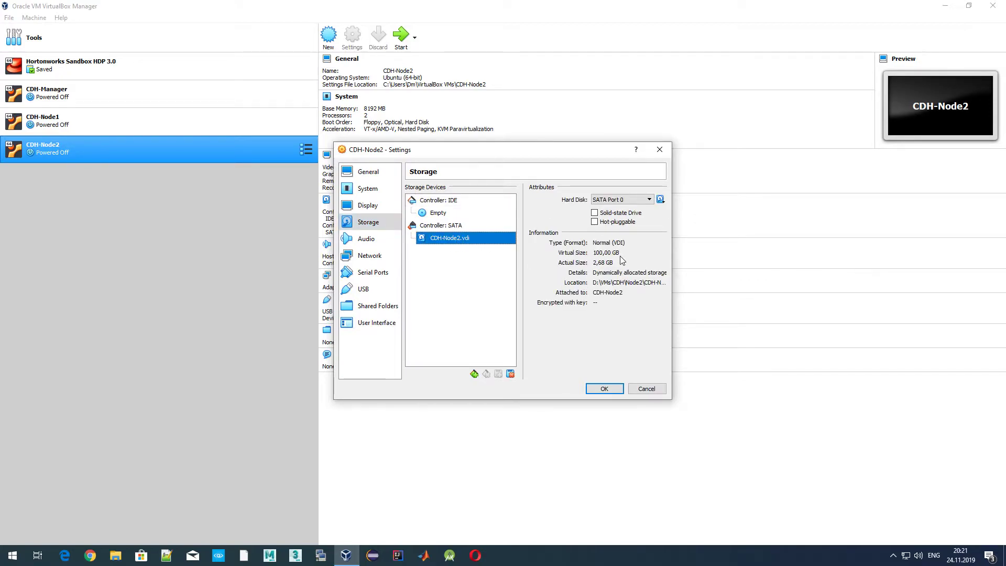
{"action": "left_click", "coordinate": [660, 149]}
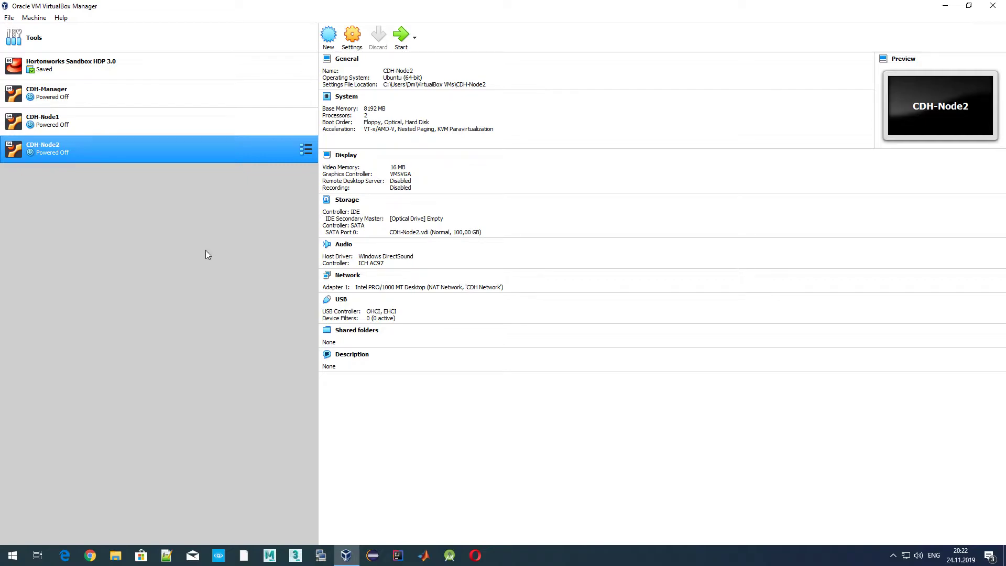
Review the CDH-Manager machine's network adapter 1 and its available attachment types, leaving the settings unchanged
{"action": "left_click", "coordinate": [105, 94]}
{"action": "left_click", "coordinate": [352, 37]}
{"action": "left_click", "coordinate": [369, 255]}
{"action": "left_click_drag", "start_coordinate": [439, 153], "coordinate": [554, 157]}
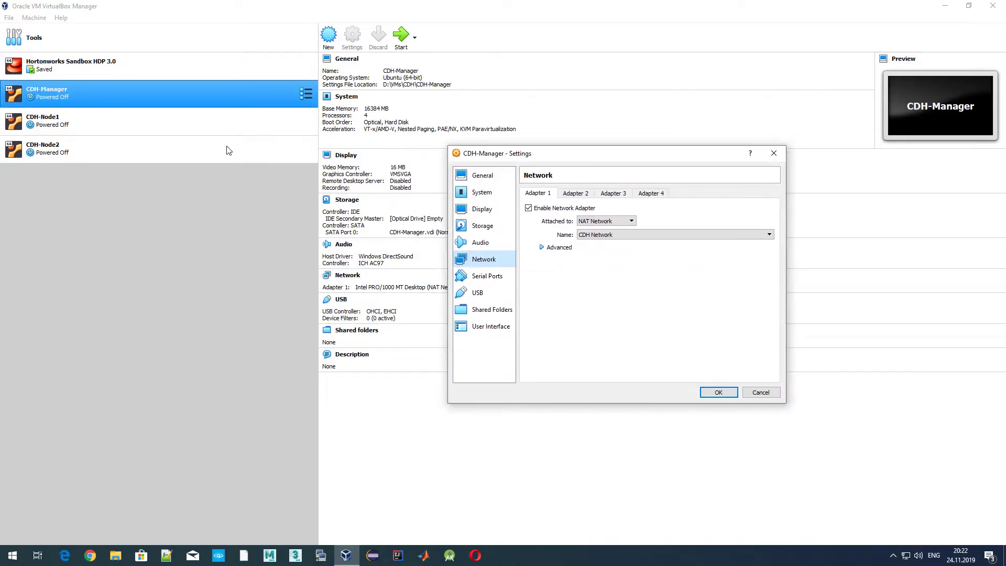
{"action": "left_click", "coordinate": [620, 223]}
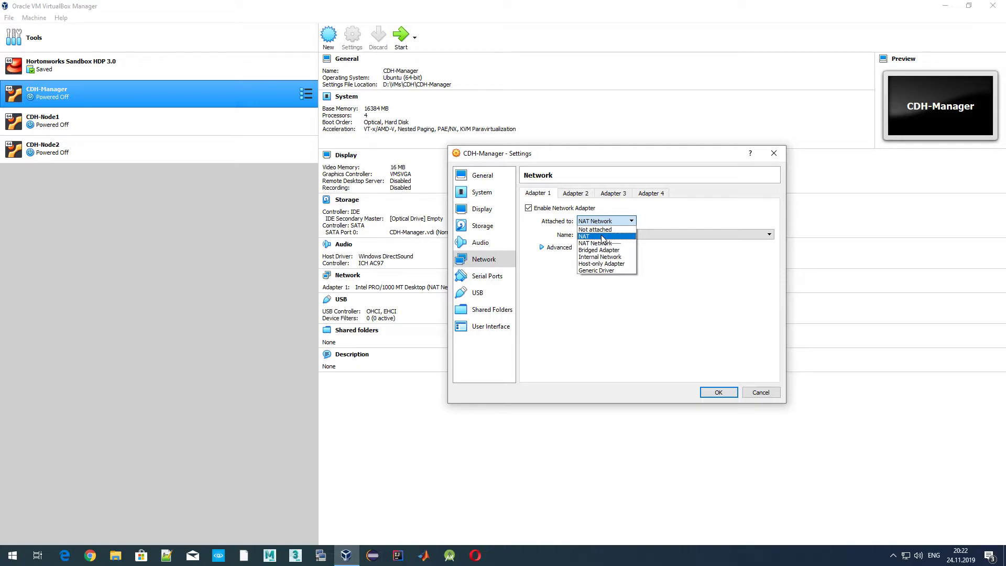
{"action": "left_click", "coordinate": [714, 320]}
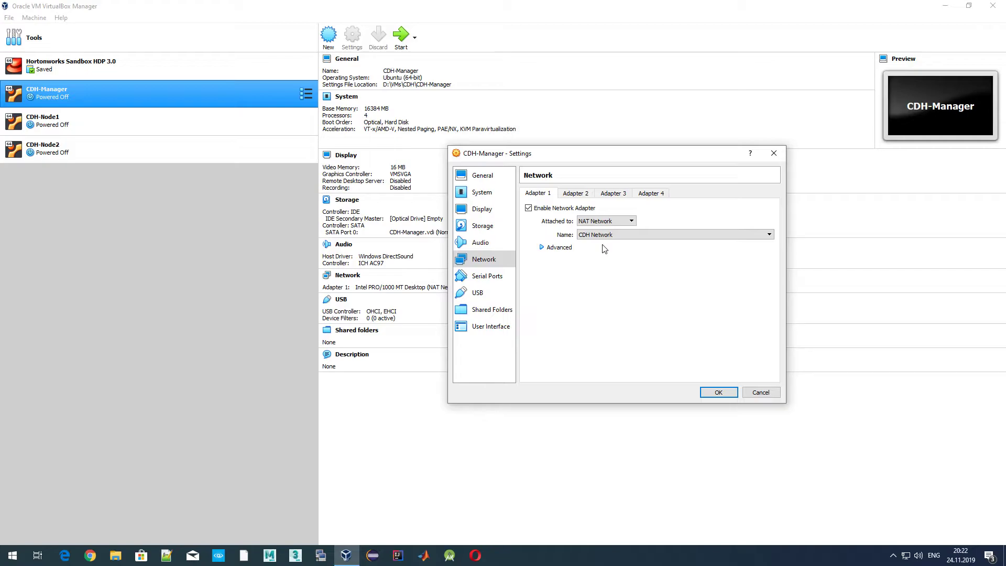
{"action": "left_click", "coordinate": [759, 392]}
Open the details of the CDH Network NAT network in the global preferences and examine its CIDR address range
{"action": "left_click", "coordinate": [8, 19]}
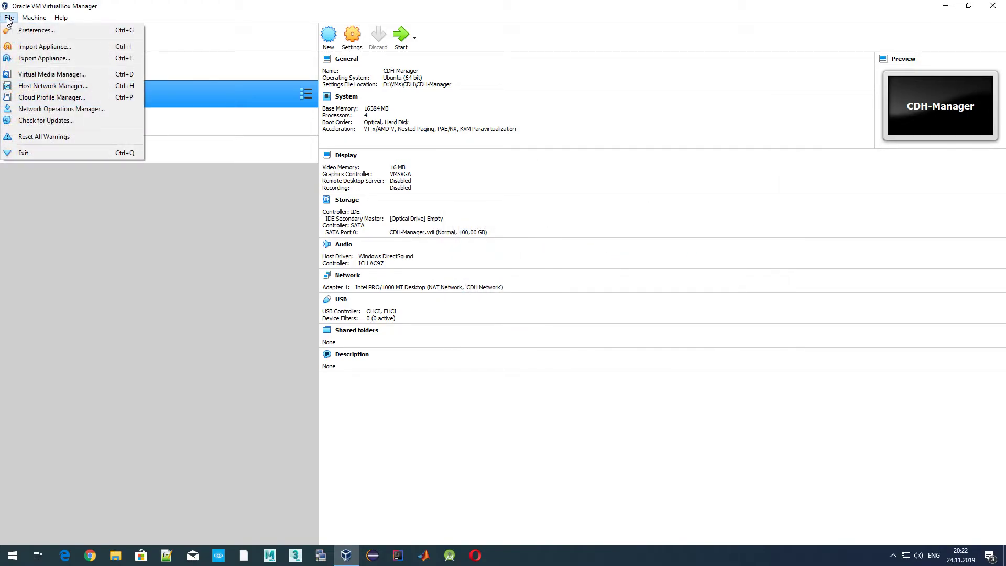
{"action": "left_click", "coordinate": [41, 30]}
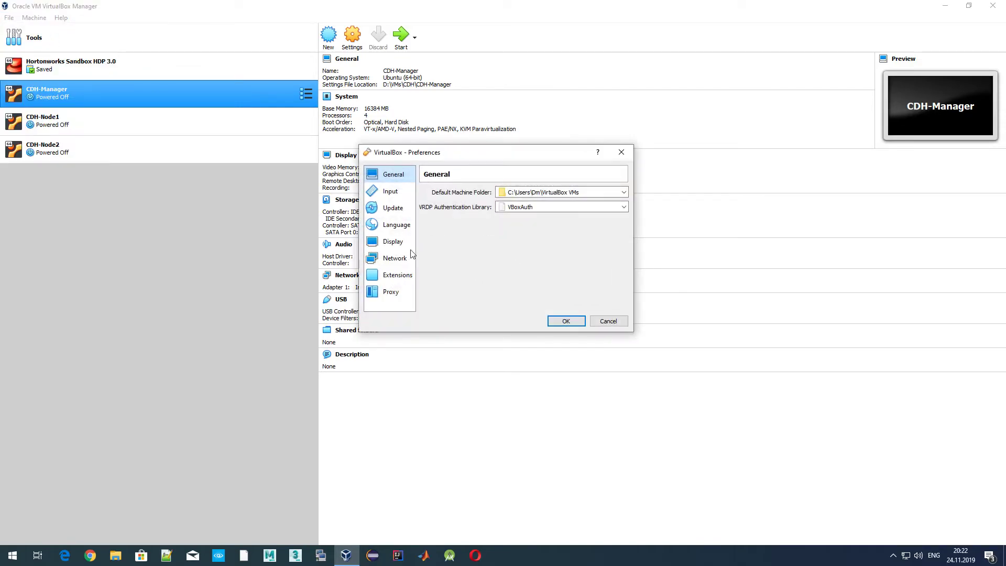
{"action": "left_click", "coordinate": [413, 257]}
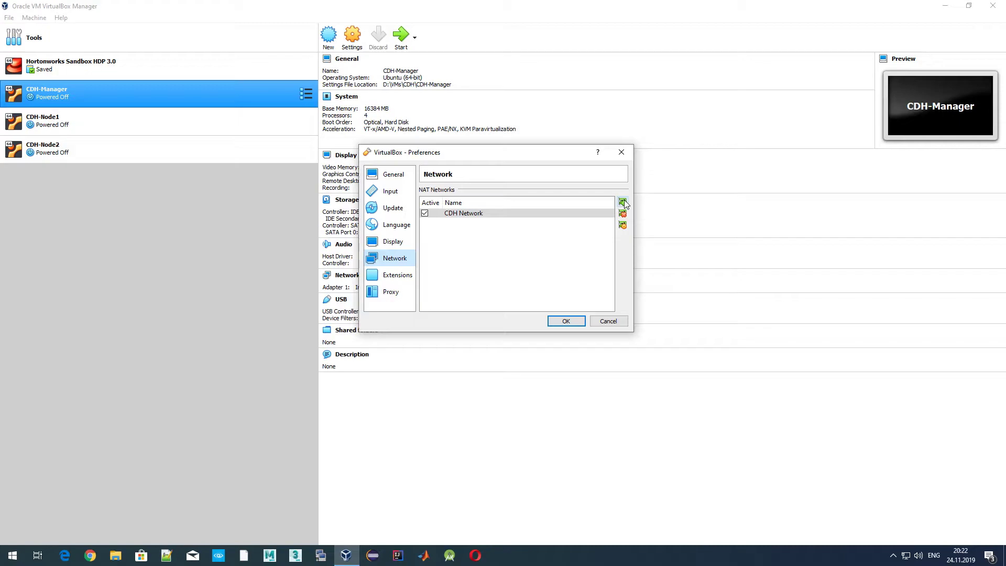
{"action": "double_click", "coordinate": [458, 215]}
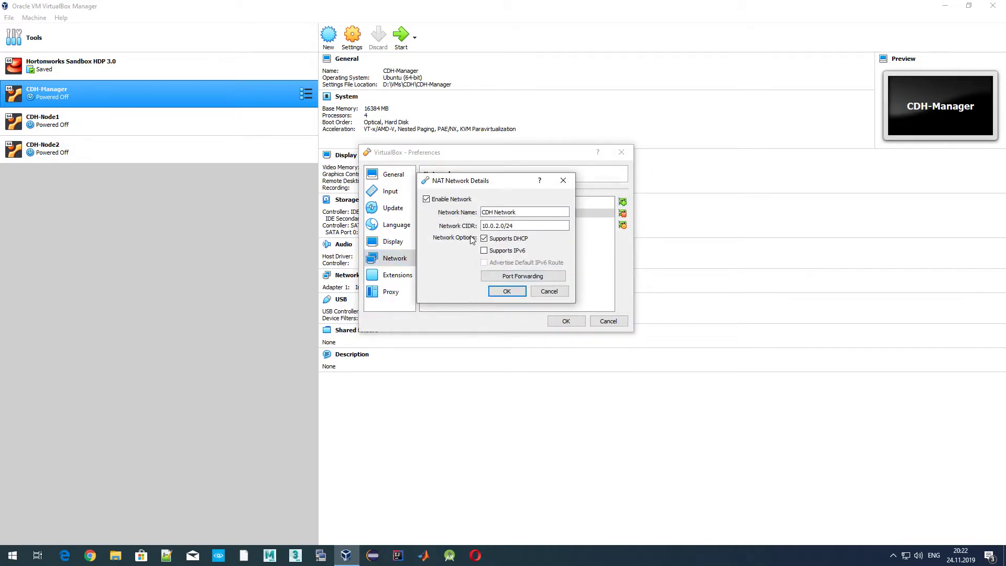
{"action": "left_click_drag", "start_coordinate": [537, 230], "coordinate": [476, 230]}
{"action": "left_click", "coordinate": [490, 230]}
{"action": "left_click_drag", "start_coordinate": [483, 226], "coordinate": [501, 221]}
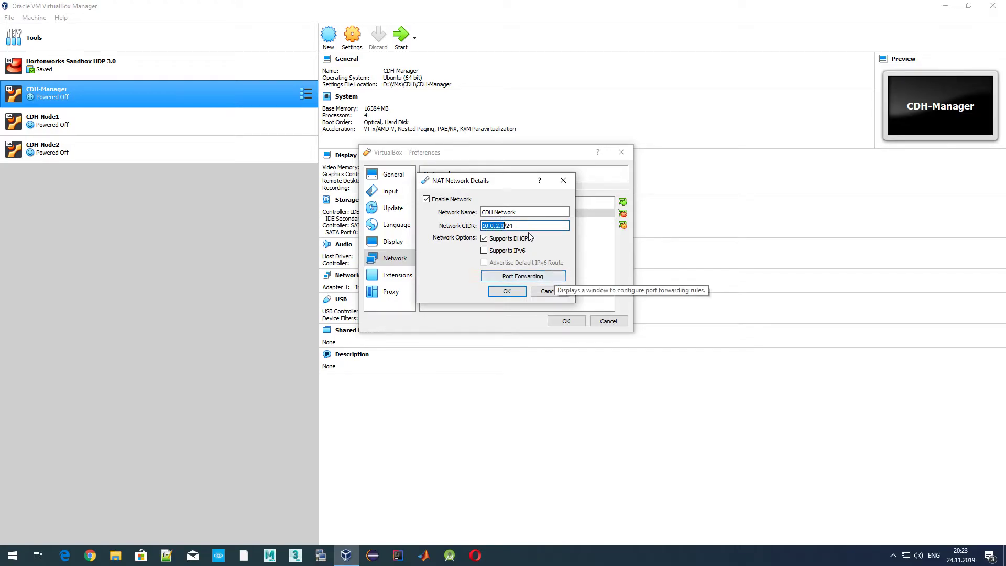
{"action": "left_click", "coordinate": [512, 226]}
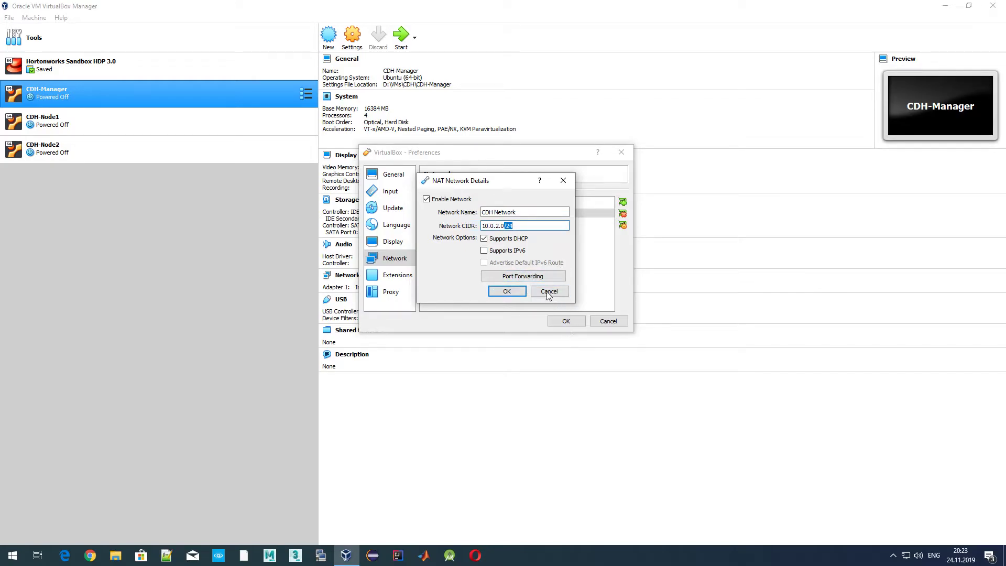
Open the CDH Network's port forwarding rules in an enlarged window and examine the host port of the Node1 SSH rule
{"action": "left_click", "coordinate": [508, 277]}
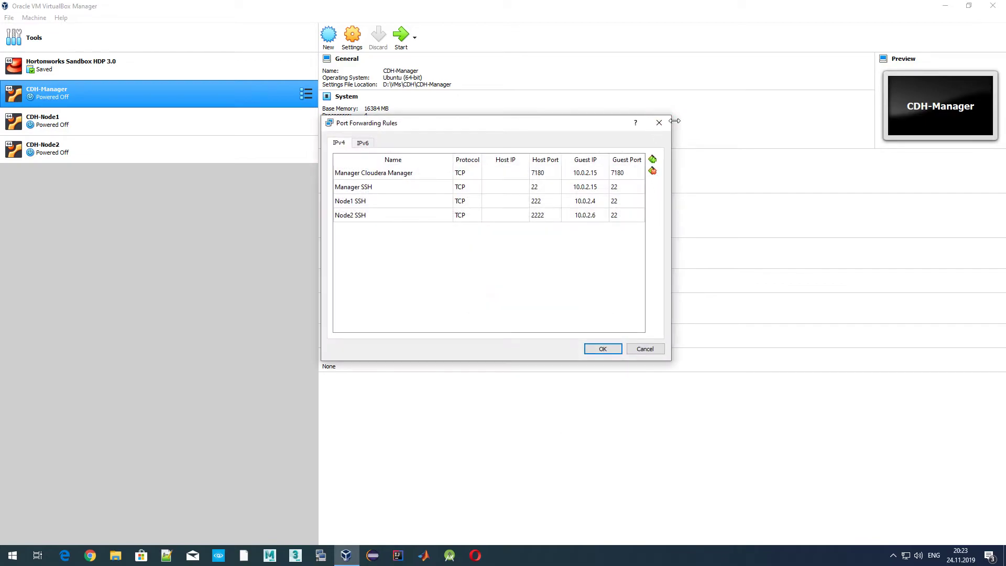
{"action": "left_click_drag", "start_coordinate": [672, 114], "coordinate": [807, 56]}
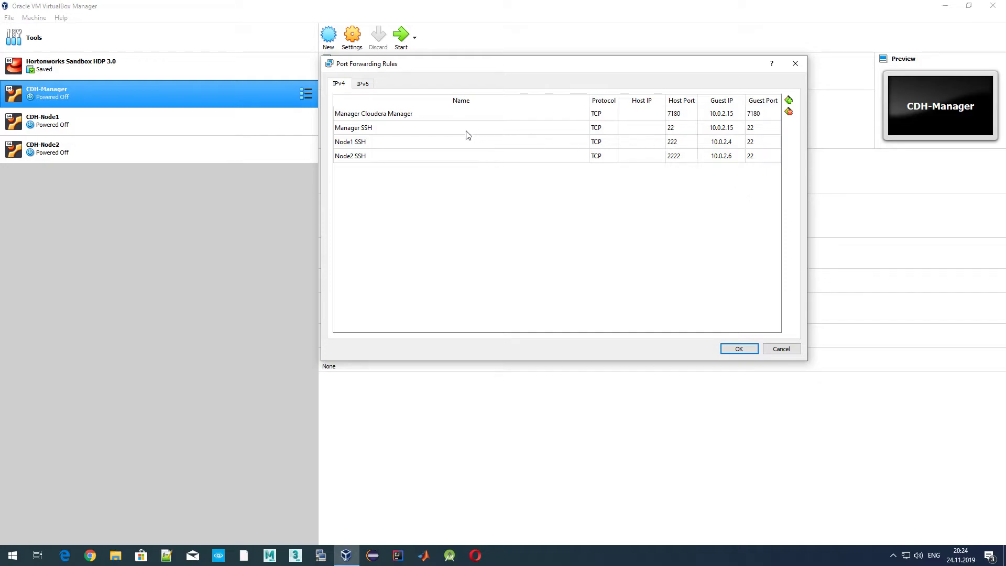
{"action": "left_click", "coordinate": [343, 147]}
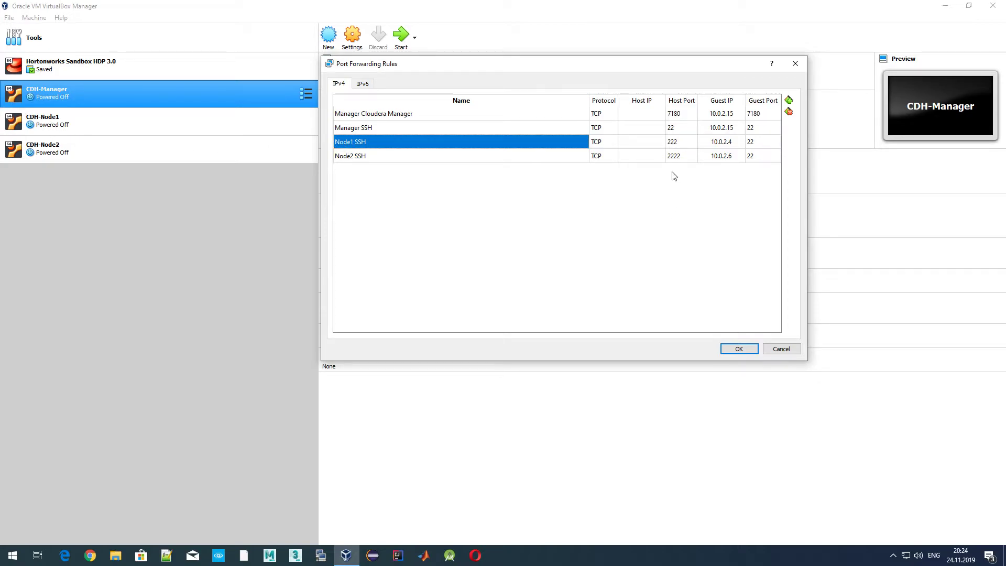
{"action": "left_click", "coordinate": [678, 146]}
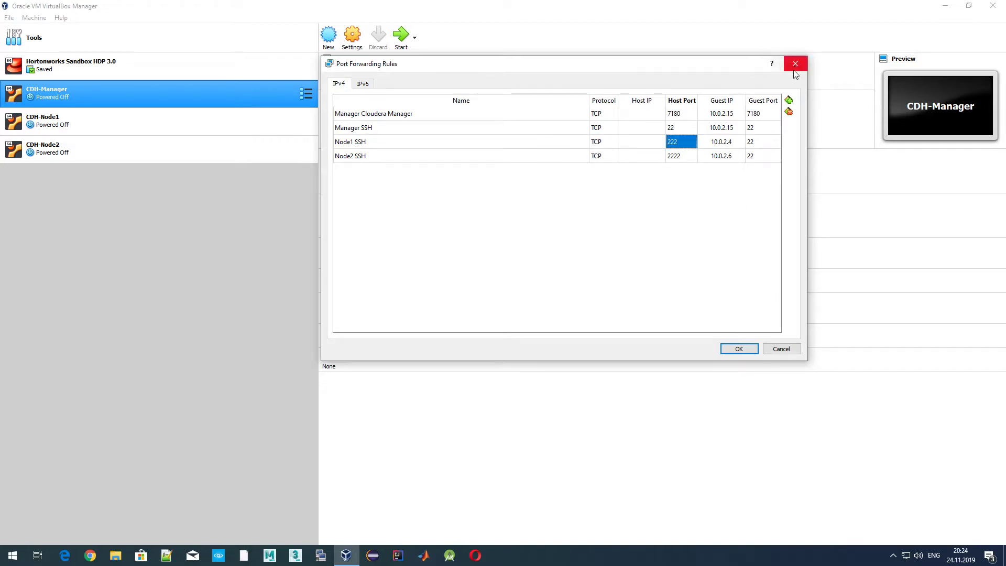
Check the guest IP of each port forwarding rule, then accept the rules and the NAT network details
{"action": "left_click", "coordinate": [727, 118]}
{"action": "key", "text": "Down"}
{"action": "key", "text": "Down"}
{"action": "key", "text": "Down"}
{"action": "key", "text": "Up"}
{"action": "key", "text": "Up"}
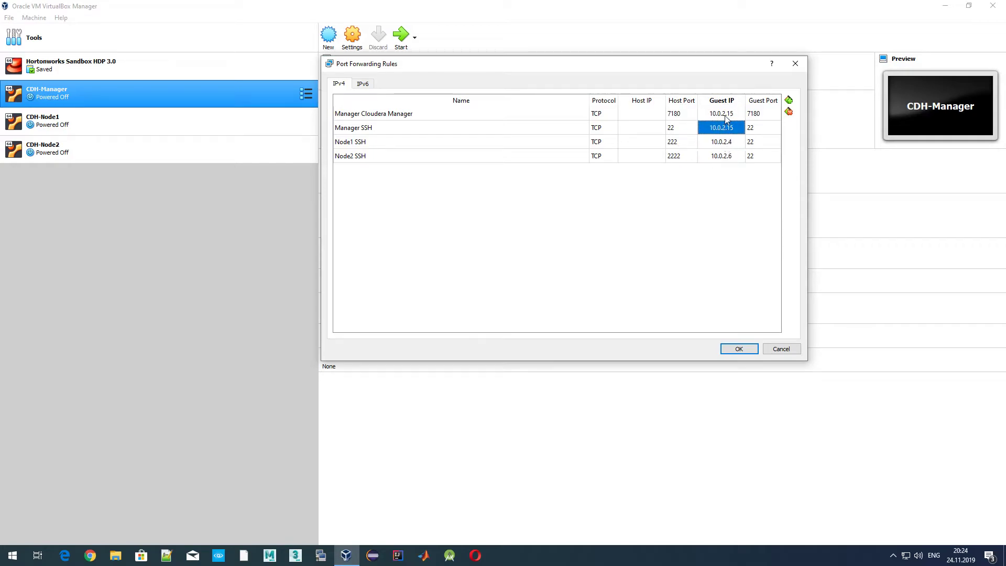
{"action": "key", "text": "Down"}
{"action": "key", "text": "Down"}
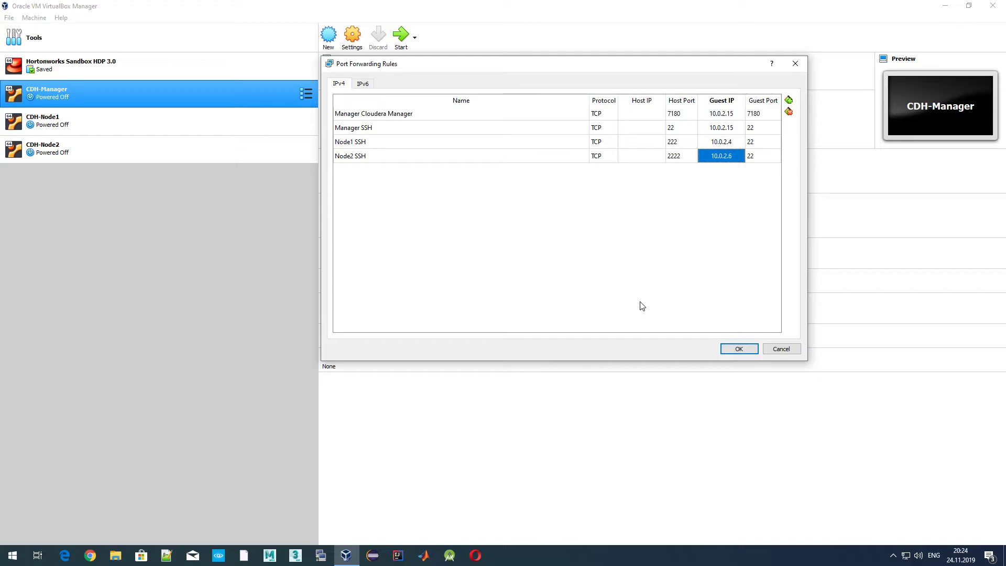
{"action": "key", "text": "Return"}
{"action": "key", "text": "Return"}
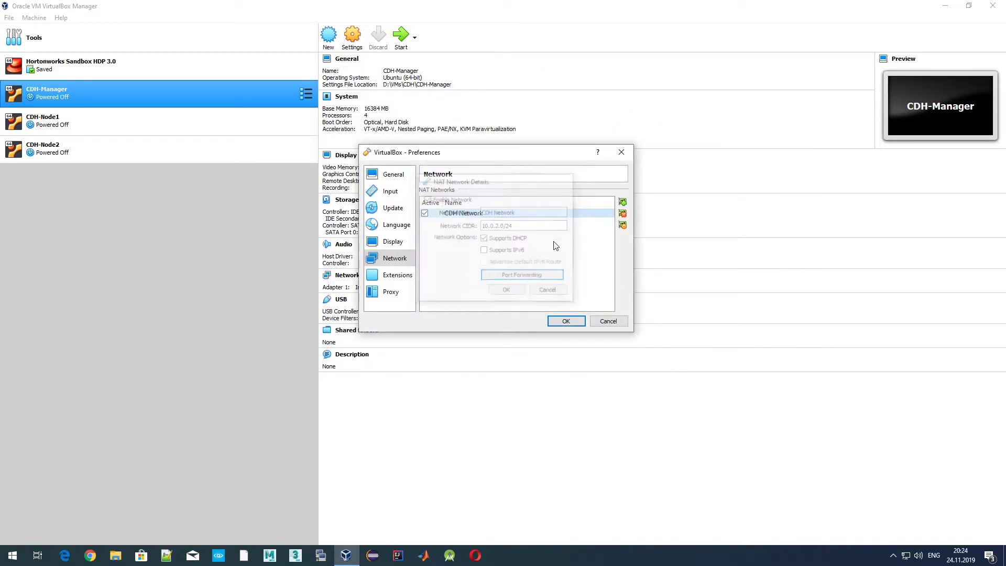
Start the CDH-Manager, CDH-Node1 and CDH-Node2 virtual machines
{"action": "left_click", "coordinate": [70, 121], "text": "ctrl"}
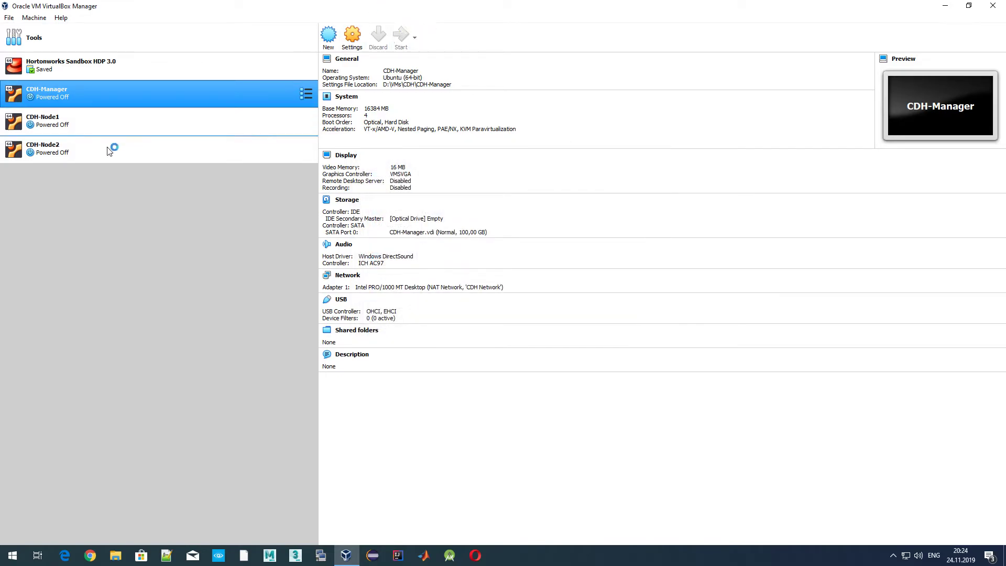
{"action": "left_click", "coordinate": [70, 121]}
{"action": "left_click", "coordinate": [399, 37]}
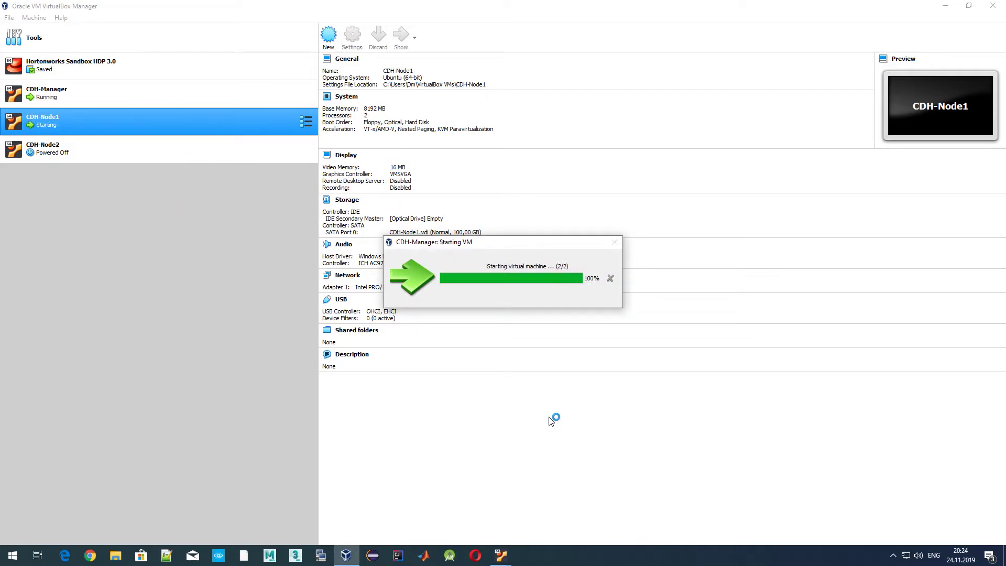
{"action": "left_click", "coordinate": [84, 152]}
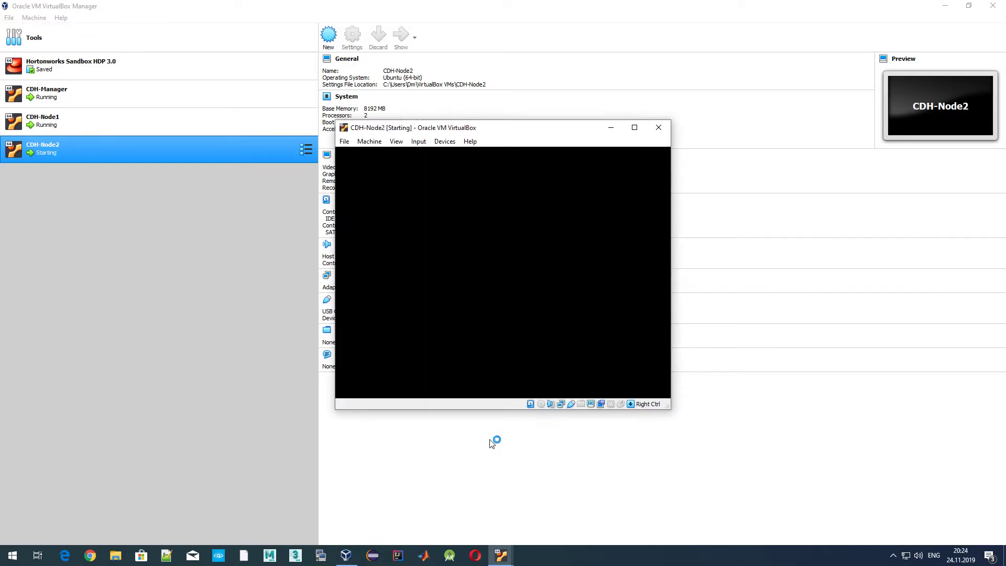
{"action": "left_click_drag", "start_coordinate": [564, 127], "coordinate": [754, 38]}
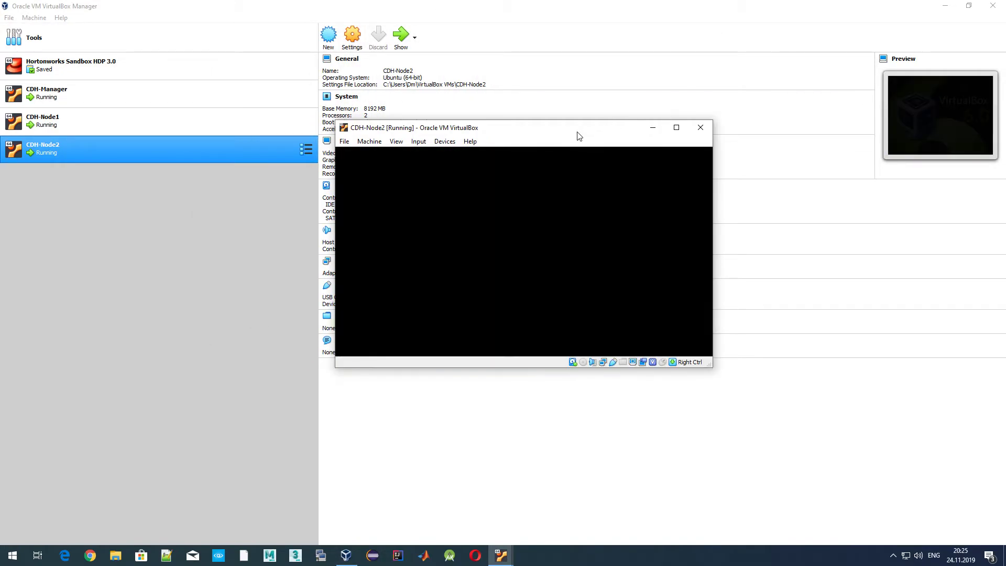
Arrange the CDH-Manager, CDH-Node1 and CDH-Node2 console windows in a row along the upper edge of the desktop
{"action": "left_click_drag", "start_coordinate": [565, 136], "coordinate": [894, 179]}
{"action": "left_click", "coordinate": [508, 563]}
{"action": "left_click", "coordinate": [507, 500]}
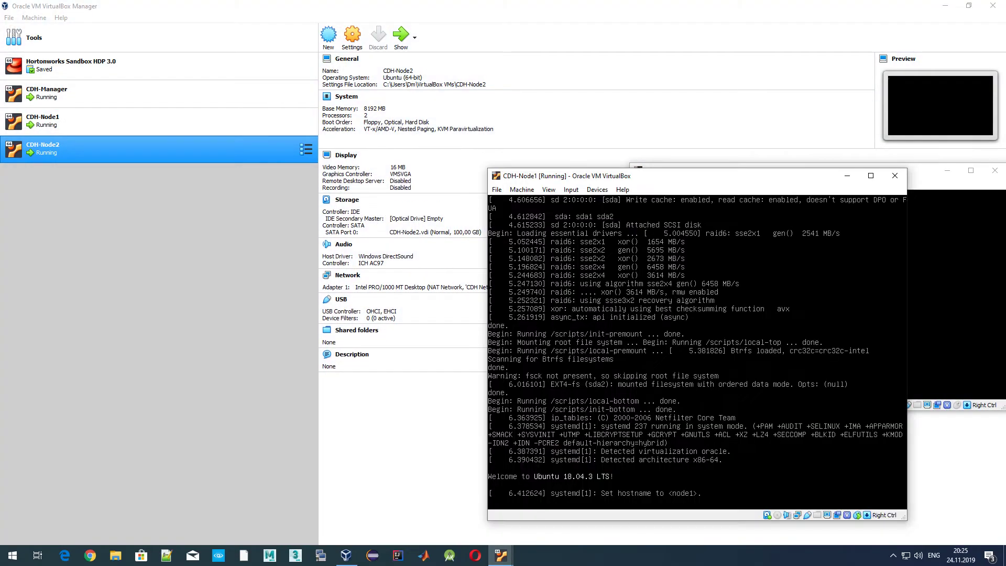
{"action": "left_click_drag", "start_coordinate": [451, 174], "coordinate": [376, 168]}
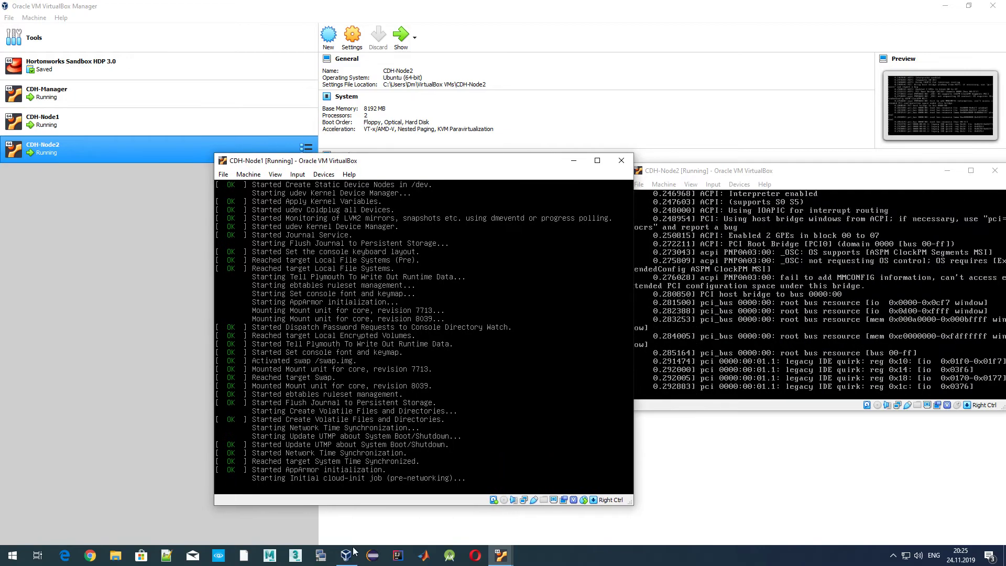
{"action": "left_click", "coordinate": [498, 559]}
{"action": "left_click", "coordinate": [411, 511]}
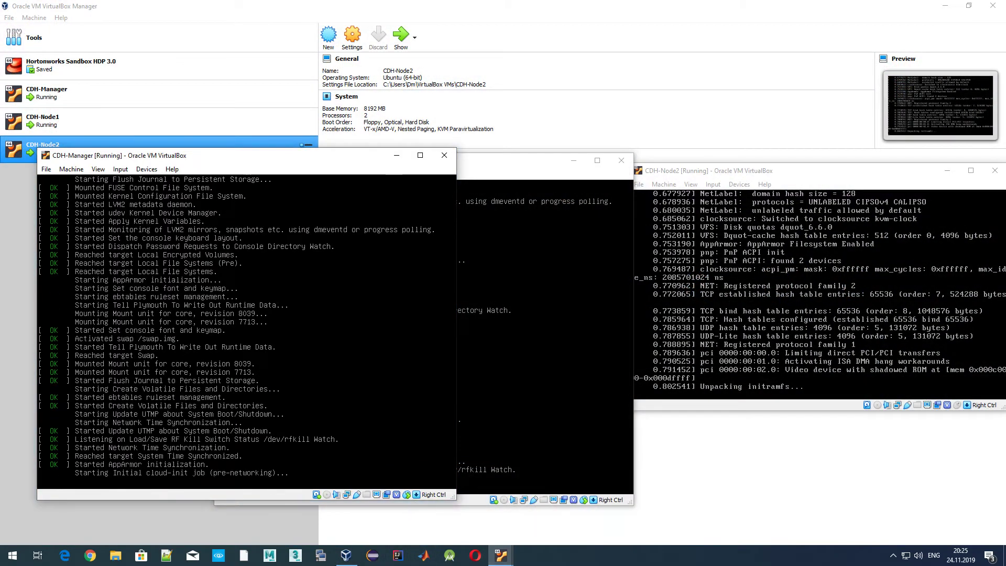
{"action": "left_click_drag", "start_coordinate": [262, 155], "coordinate": [227, 8]}
{"action": "left_click_drag", "start_coordinate": [492, 161], "coordinate": [637, 10]}
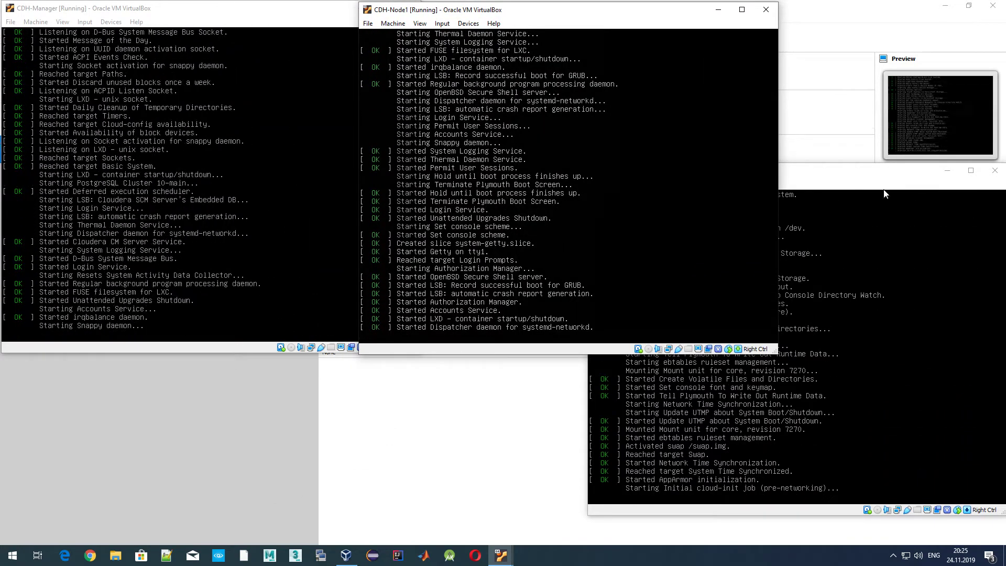
{"action": "left_click", "coordinate": [844, 171]}
{"action": "left_click_drag", "start_coordinate": [806, 177], "coordinate": [811, 16]}
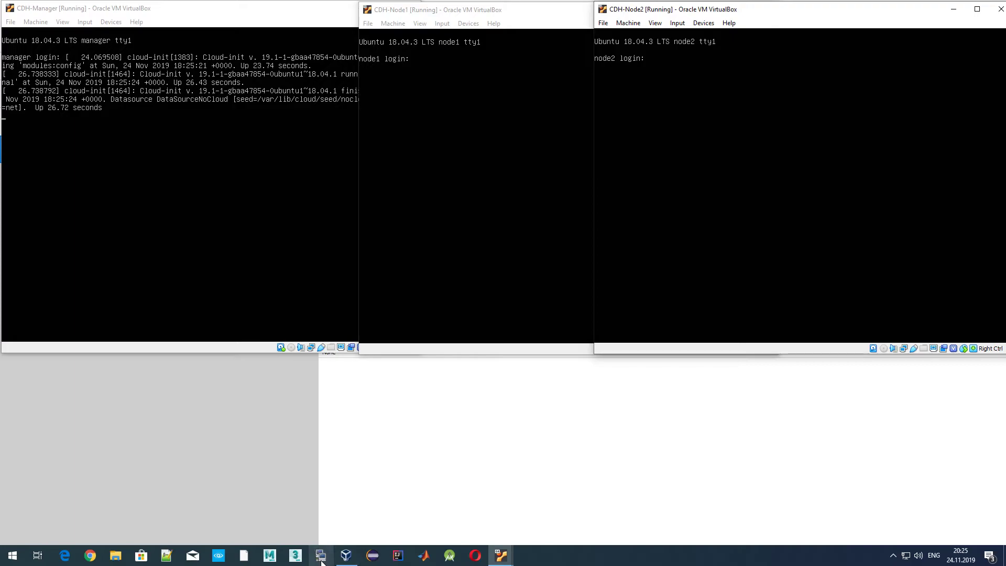
Open the CDH Network's port forwarding rules from the global network preferences and check the host port of the Manager SSH rule
{"action": "left_click", "coordinate": [306, 470]}
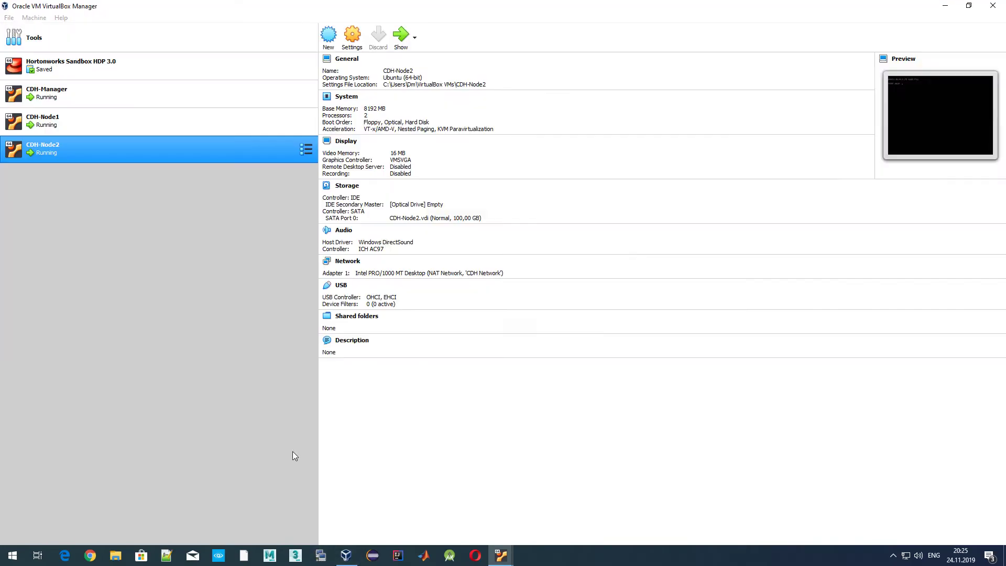
{"action": "left_click", "coordinate": [9, 18]}
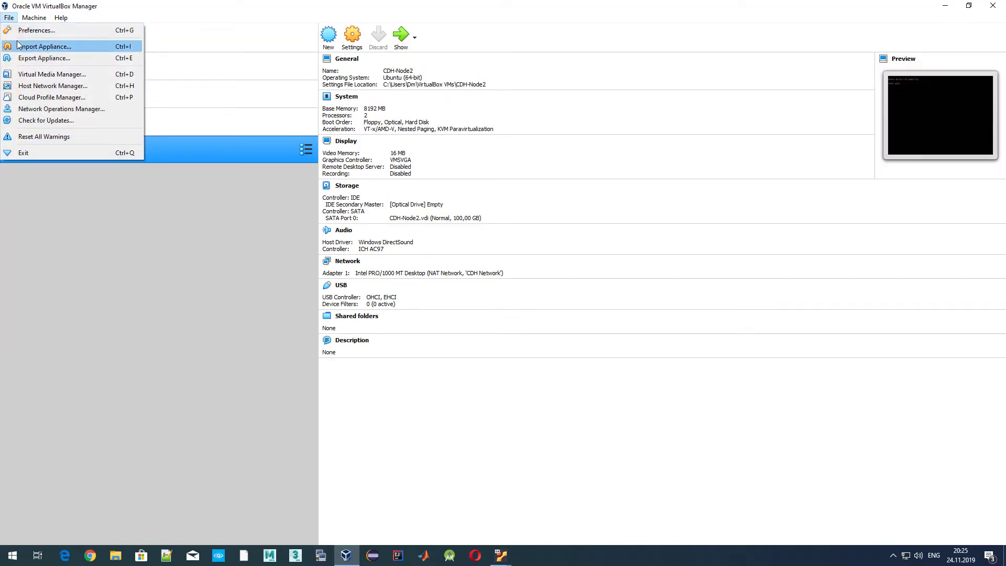
{"action": "left_click", "coordinate": [31, 31]}
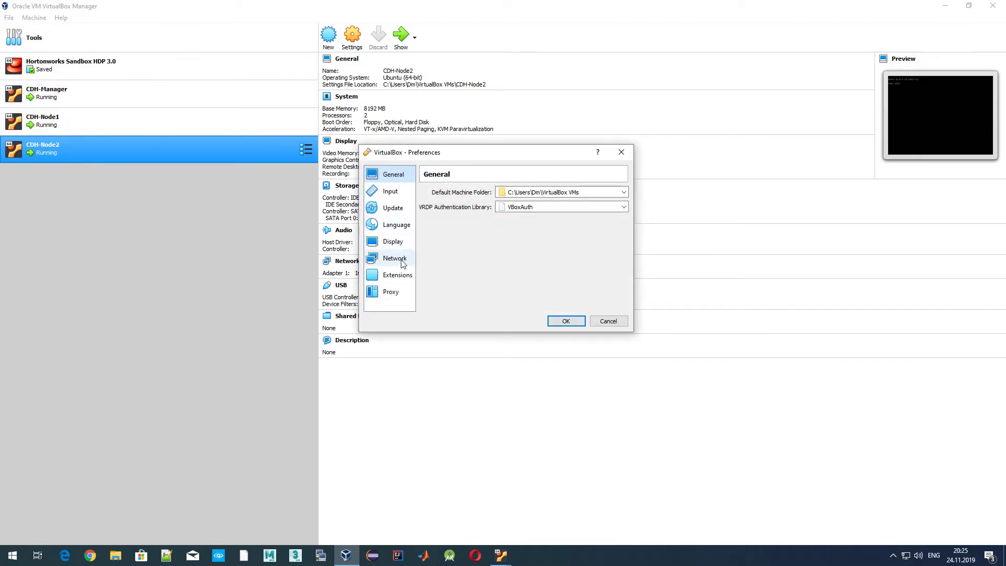
{"action": "left_click", "coordinate": [398, 258]}
{"action": "double_click", "coordinate": [458, 214]}
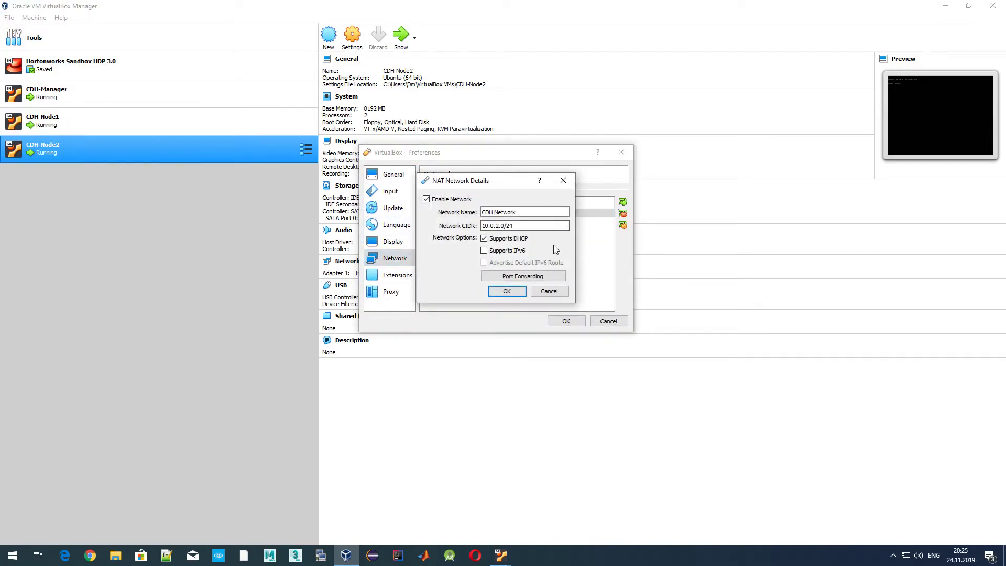
{"action": "left_click", "coordinate": [525, 276]}
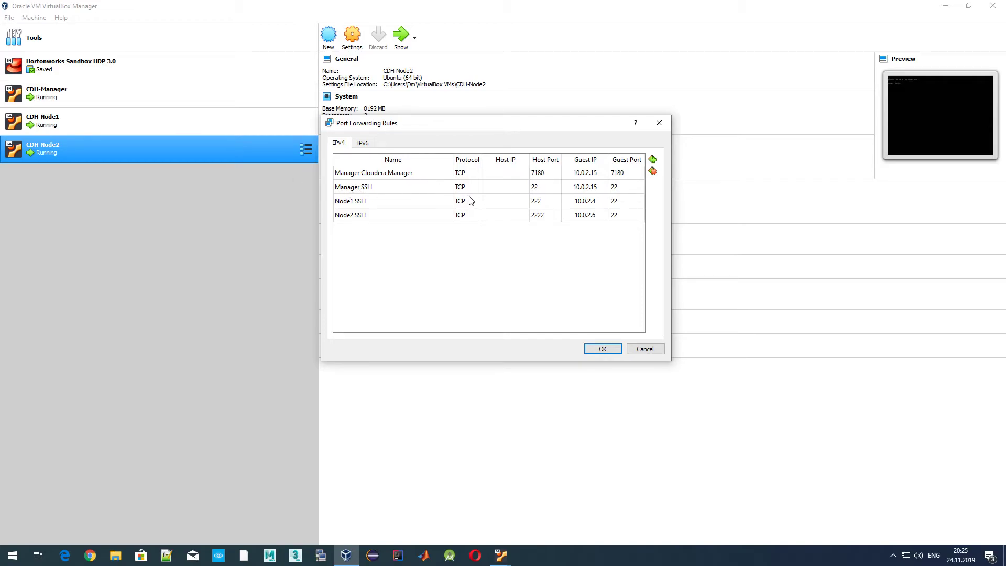
{"action": "left_click", "coordinate": [540, 191]}
Switch to KiTTY and open an SSH session to localhost on port 22
{"action": "left_click", "coordinate": [320, 555]}
{"action": "left_click_drag", "start_coordinate": [766, 165], "coordinate": [747, 127]}
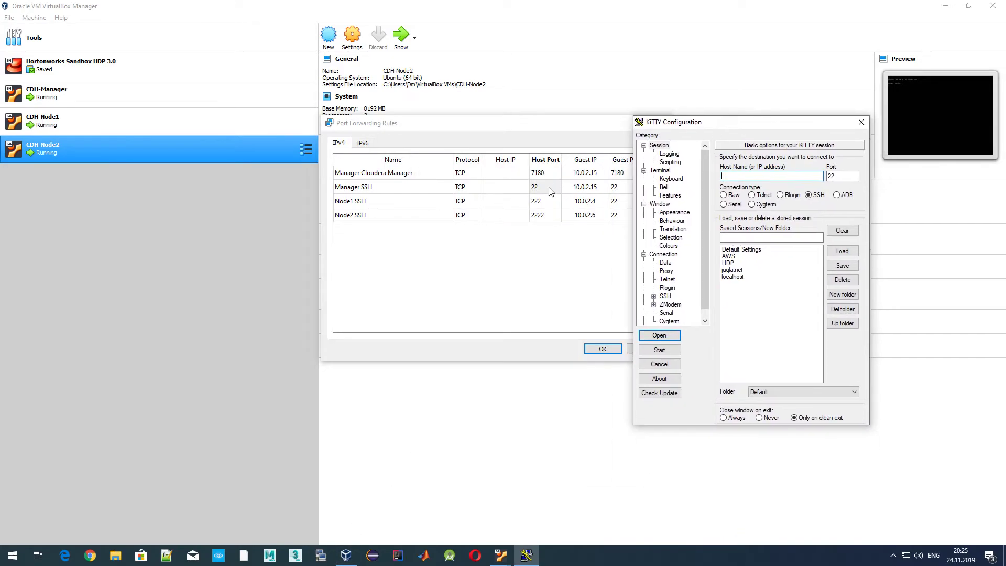
{"action": "left_click", "coordinate": [751, 179]}
{"action": "type", "text": "localhost"}
{"action": "key", "text": "Tab"}
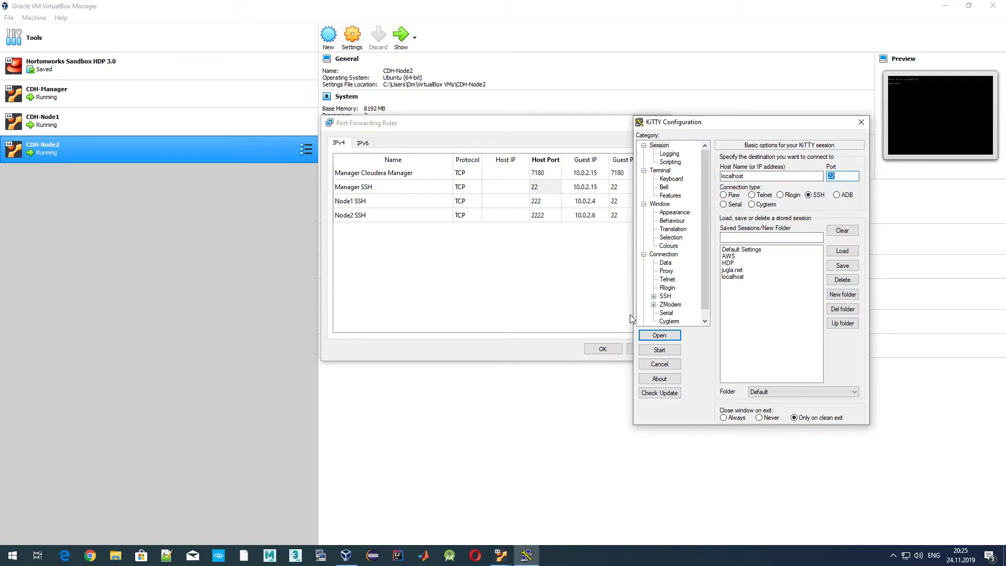
{"action": "key", "text": "Return"}
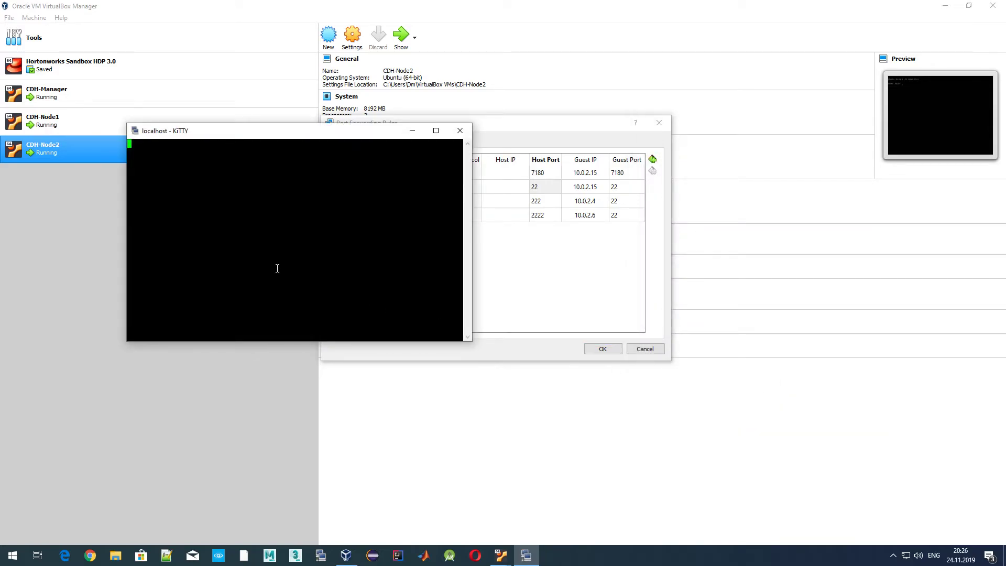
Log in to the manager machine with the account username and password, and move the terminal clear of the port forwarding rules
{"action": "type", "text": "dmitrijsf"}
{"action": "key", "text": "Return"}
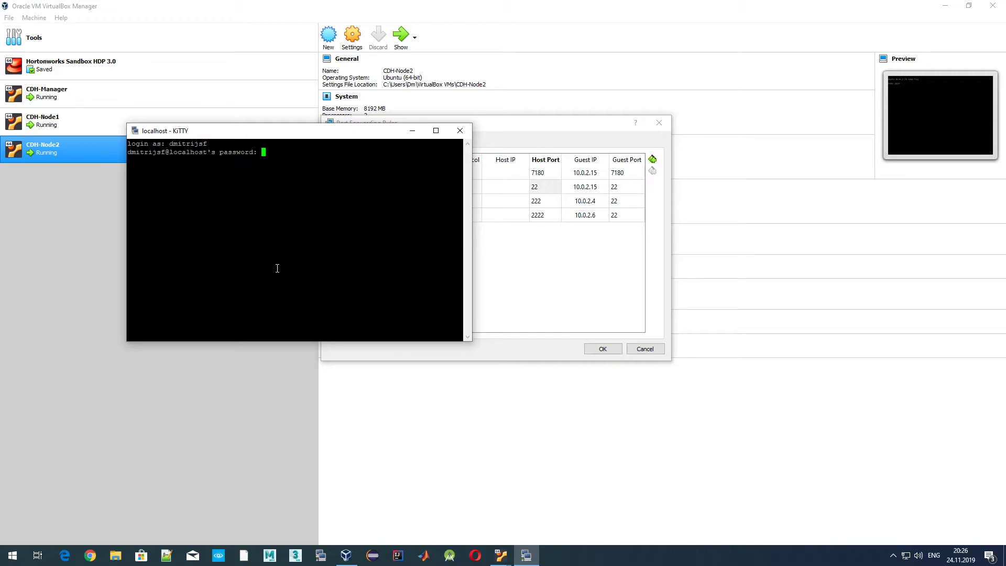
{"action": "key", "text": "Return"}
{"action": "left_click_drag", "start_coordinate": [366, 135], "coordinate": [339, 233]}
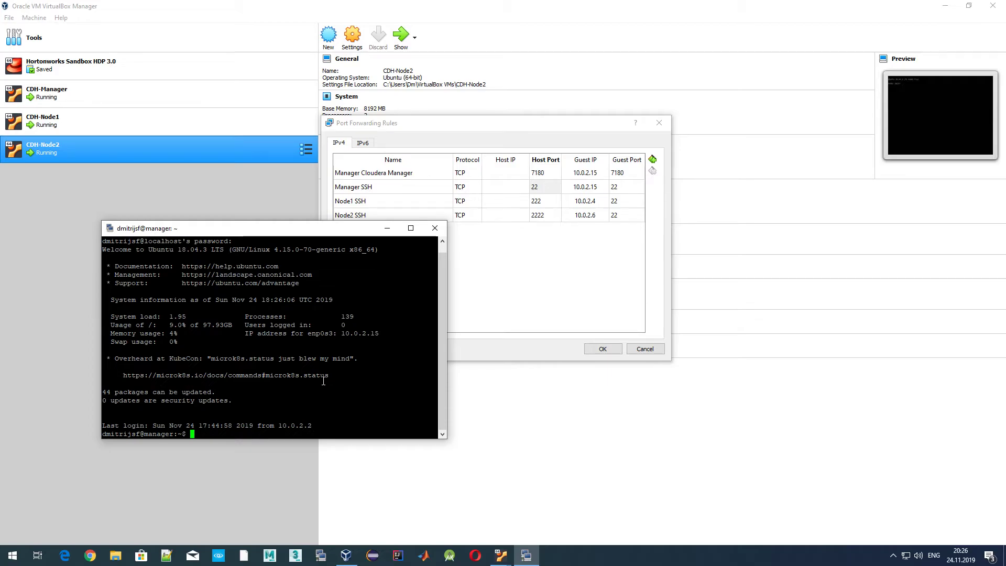
Run ifconfig on the manager machine and highlight the IP address of its enp0s3 interface
{"action": "type", "text": "ifconfig"}
{"action": "key", "text": "Return"}
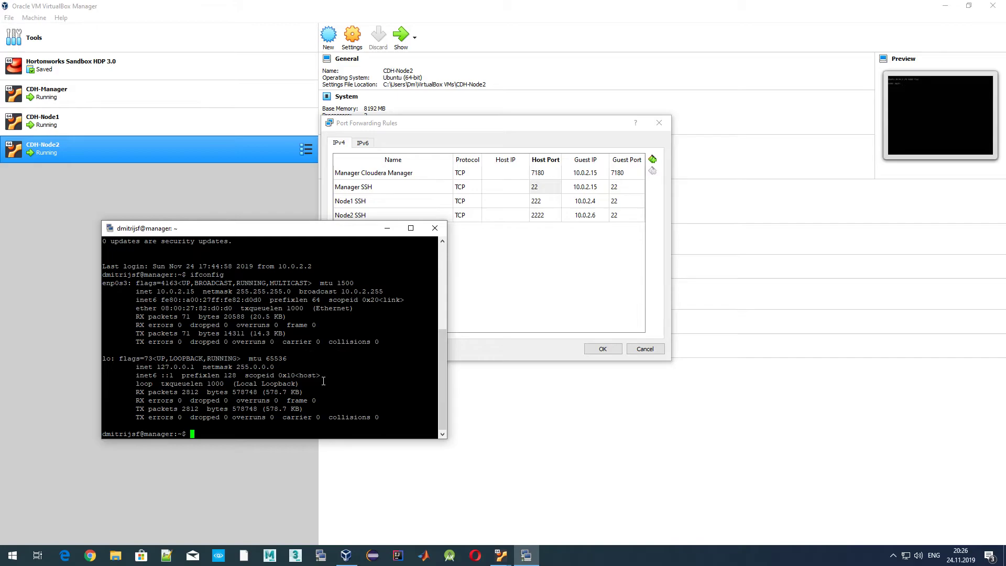
{"action": "left_click_drag", "start_coordinate": [158, 292], "coordinate": [176, 291]}
{"action": "left_click", "coordinate": [170, 293]}
{"action": "left_click_drag", "start_coordinate": [158, 291], "coordinate": [195, 292]}
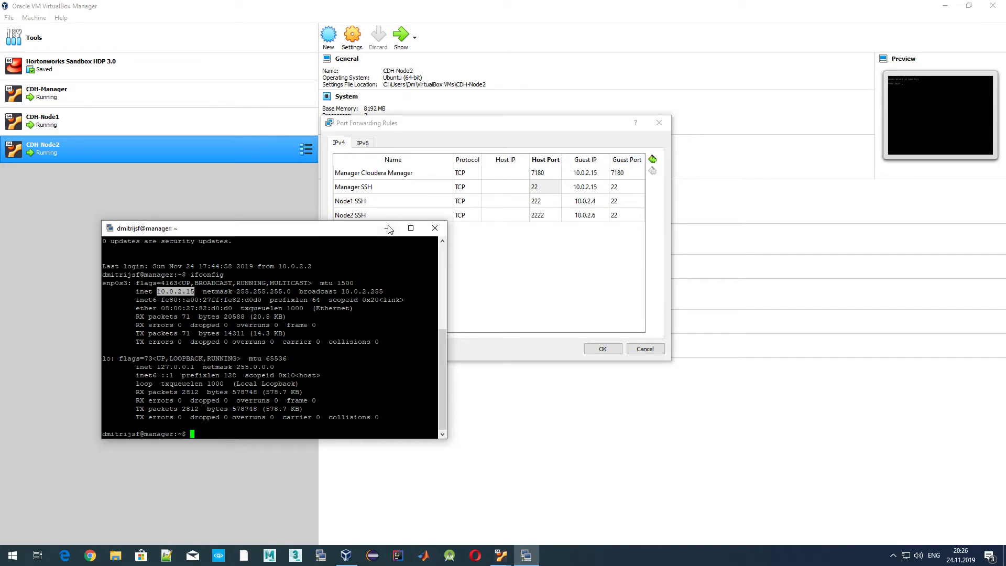
Return to the port forwarding rules and open a new KiTTY SSH session to localhost on port 222
{"action": "key", "text": "alt+Tab"}
{"action": "left_click", "coordinate": [500, 556]}
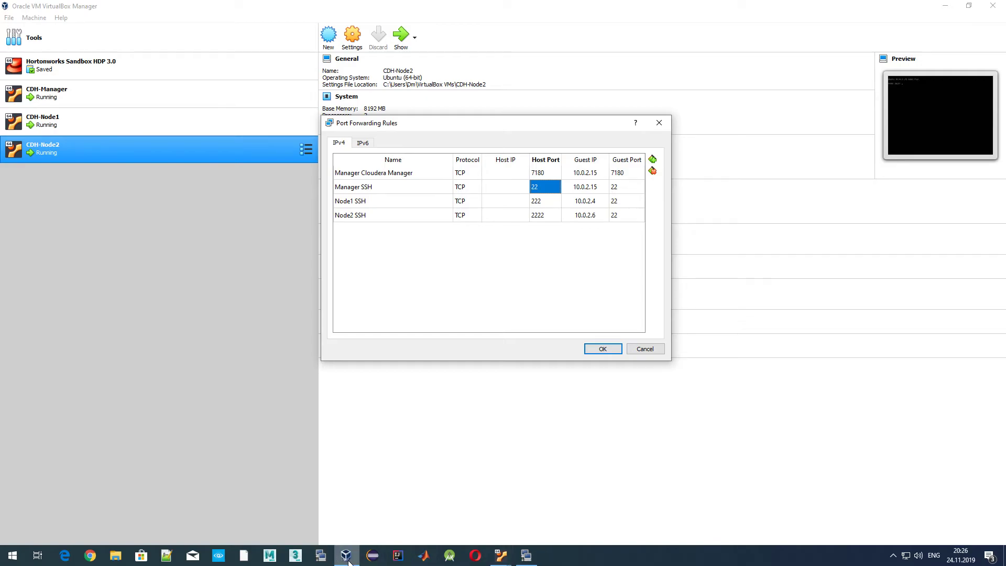
{"action": "left_click_drag", "start_coordinate": [499, 136], "coordinate": [638, 240]}
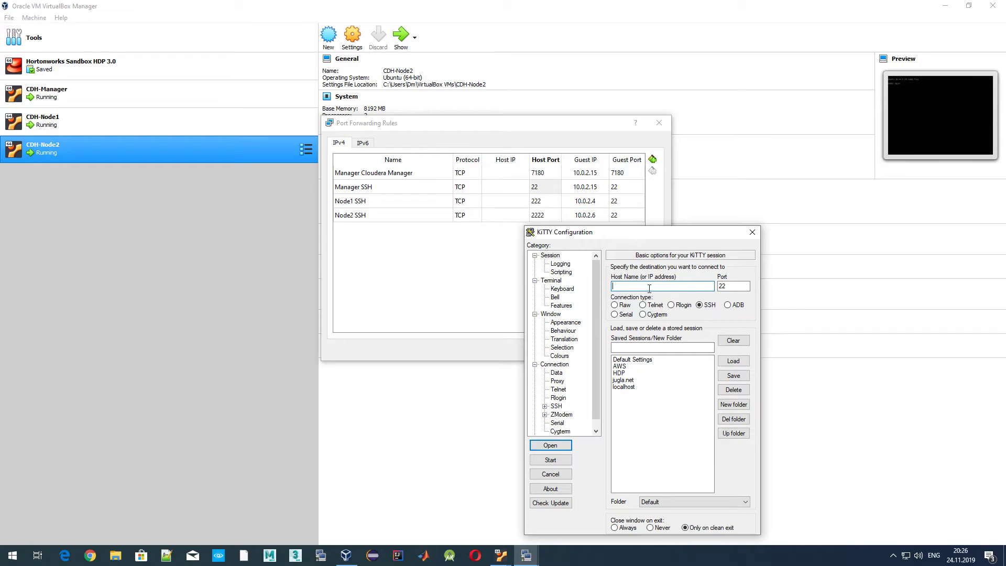
{"action": "type", "text": "localhost"}
{"action": "key", "text": "Tab"}
{"action": "type", "text": "2"}
{"action": "key", "text": "Return"}
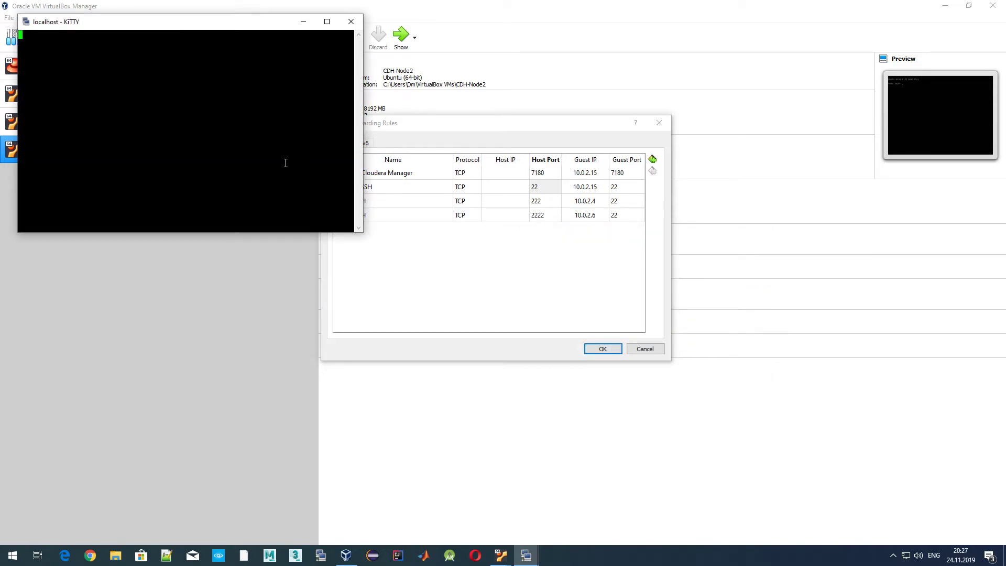
Log in to node1 with the account username and password, and move its terminal below the port forwarding rules
{"action": "type", "text": "dmitrijsf"}
{"action": "key", "text": "Return"}
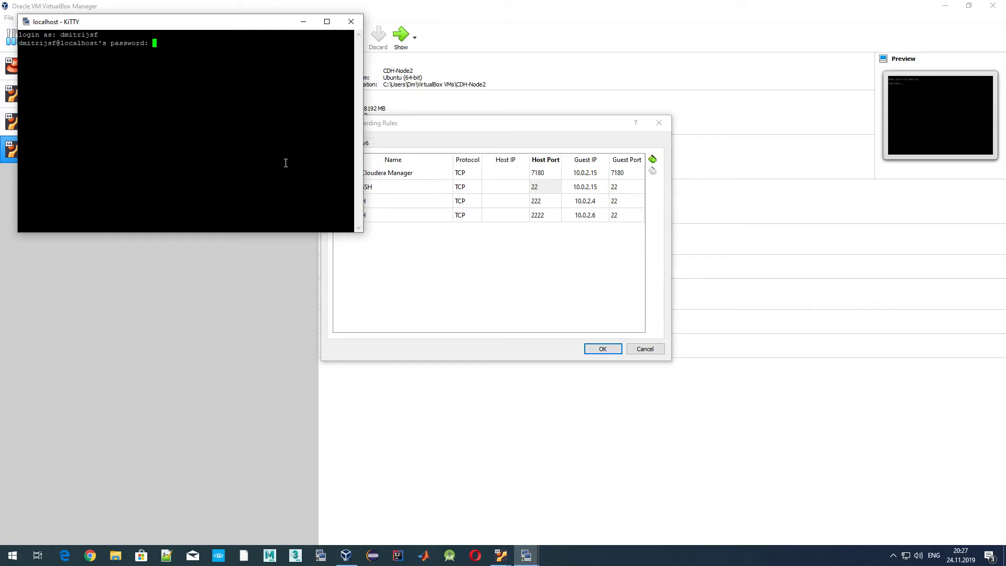
{"action": "key", "text": "Return"}
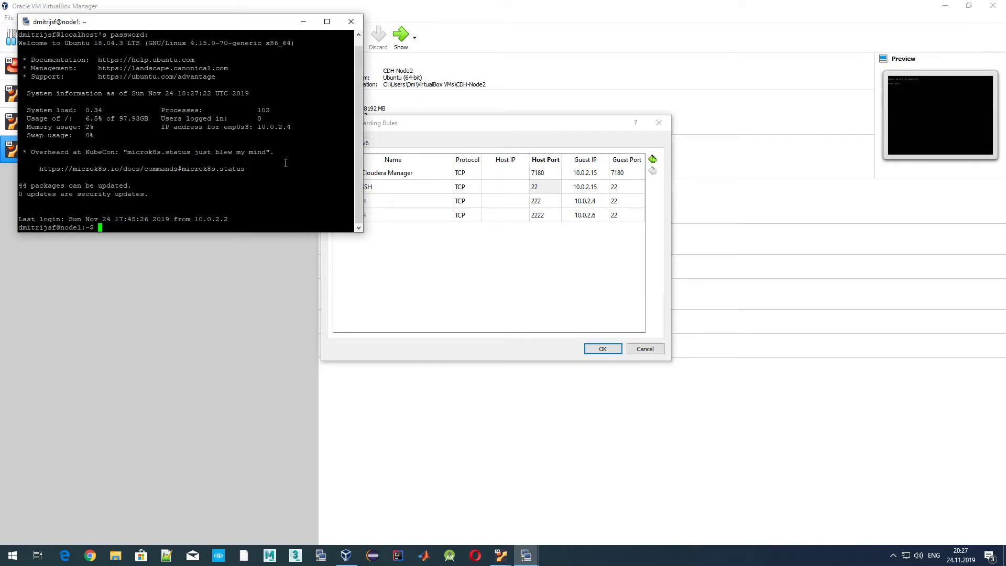
{"action": "left_click_drag", "start_coordinate": [240, 22], "coordinate": [734, 239]}
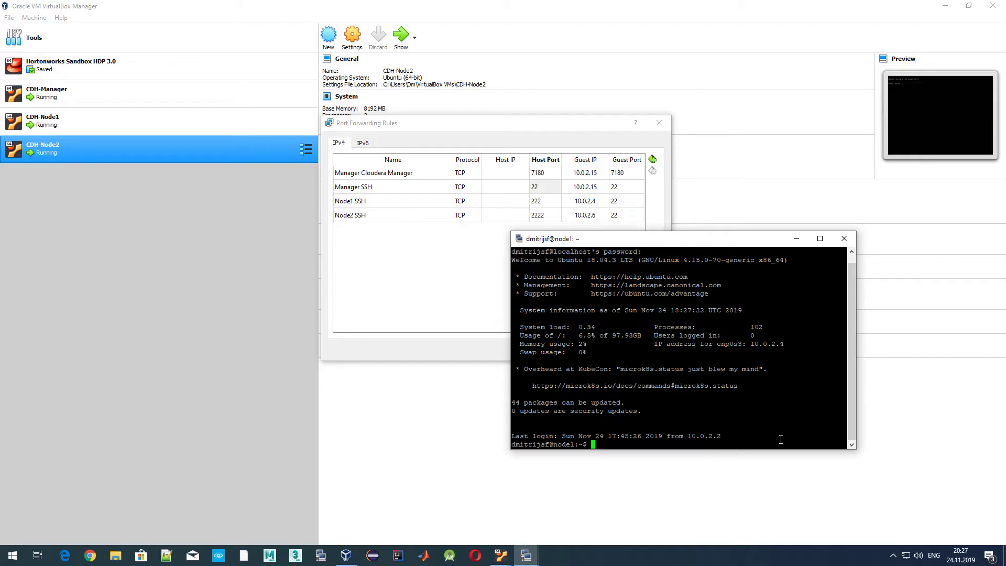
Run ifconfig on node1, highlight the IP address of its enp0s3 interface, and minimize the terminal
{"action": "type", "text": "ifconfig"}
{"action": "key", "text": "Return"}
{"action": "scroll", "coordinate": [781, 440], "scroll_direction": "up", "scroll_amount": 4}
{"action": "scroll", "coordinate": [615, 378], "scroll_direction": "down", "scroll_amount": 4}
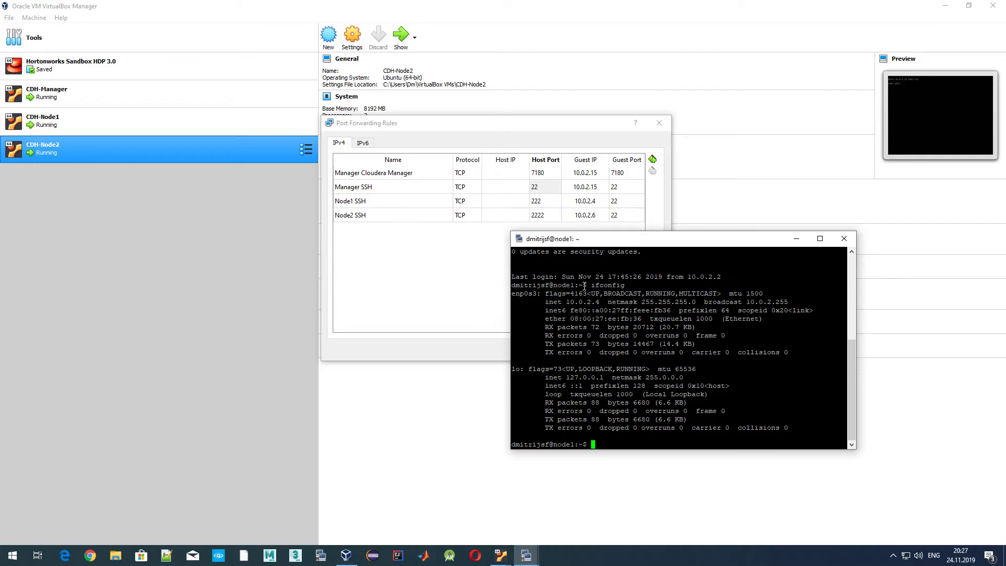
{"action": "left_click_drag", "start_coordinate": [567, 301], "coordinate": [602, 301]}
{"action": "left_click", "coordinate": [796, 238]}
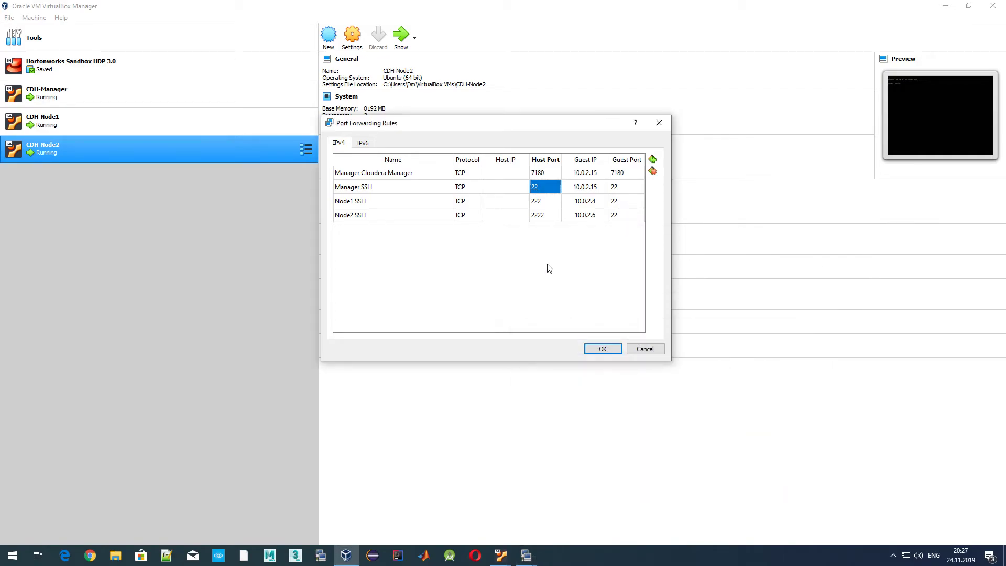
Check the Node2 SSH rule's host port and try to open a KiTTY SSH session to lcoalhost on port 2222
{"action": "left_click", "coordinate": [538, 217]}
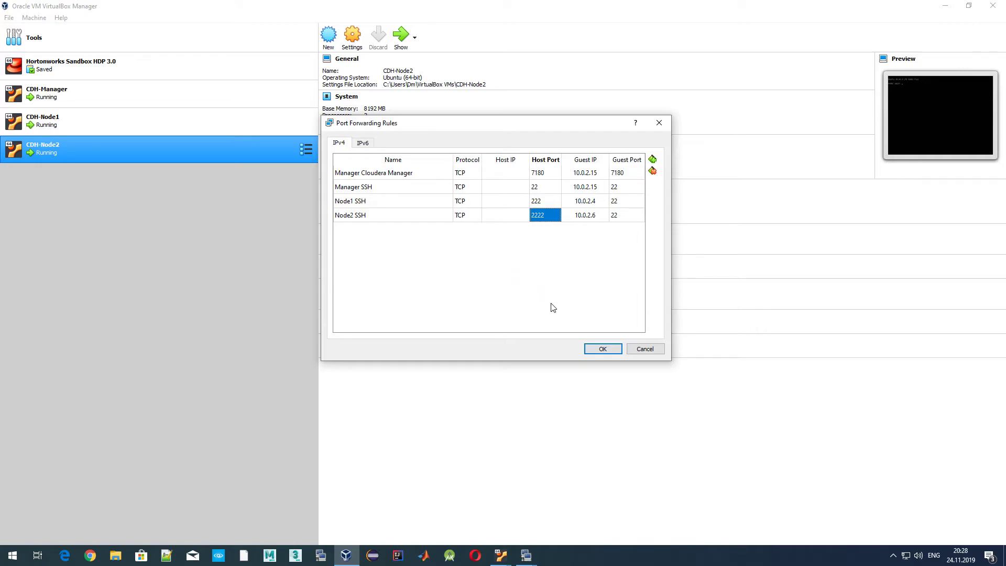
{"action": "left_click", "coordinate": [320, 556]}
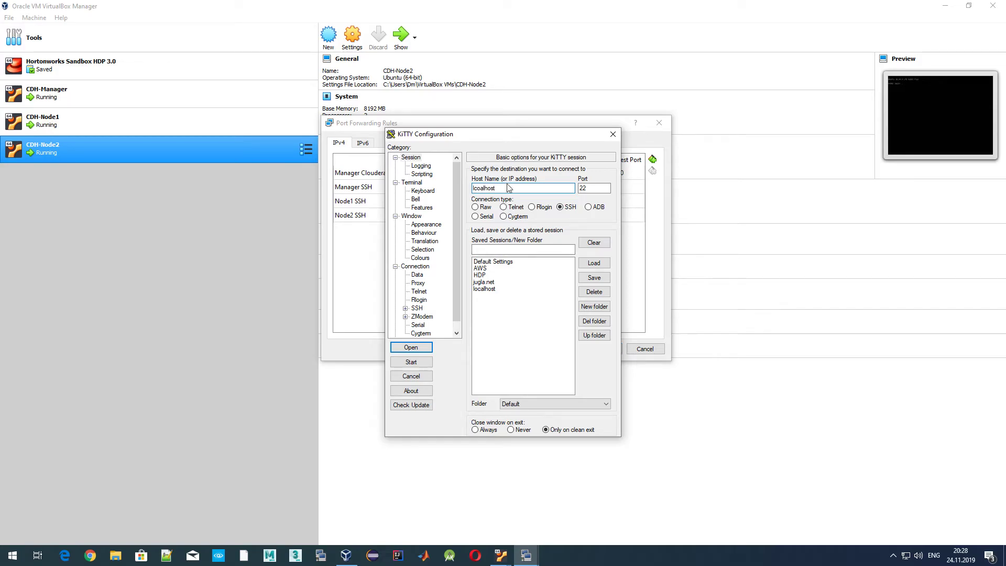
{"action": "left_click_drag", "start_coordinate": [535, 135], "coordinate": [653, 259]}
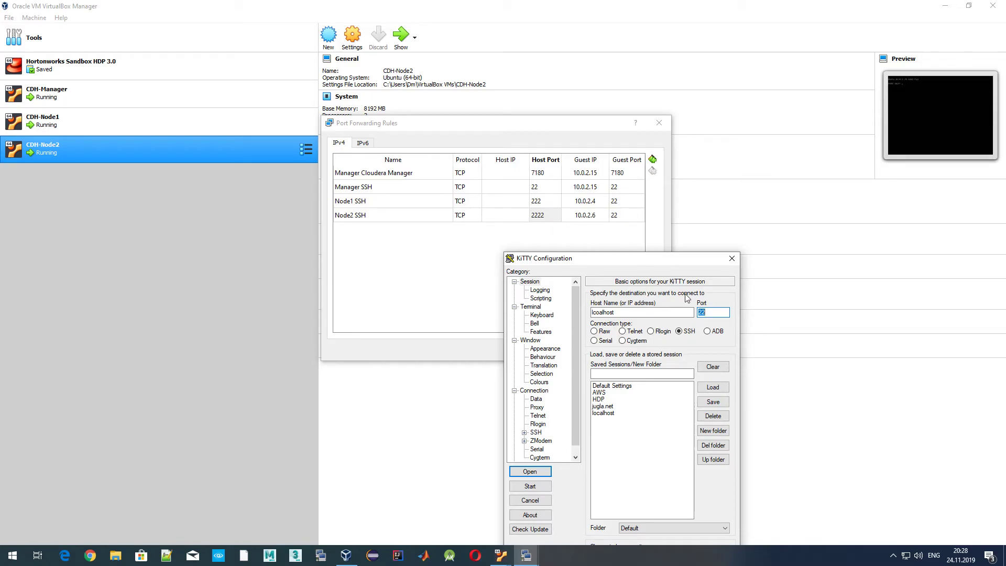
{"action": "type", "text": "2222"}
{"action": "key", "text": "Return"}
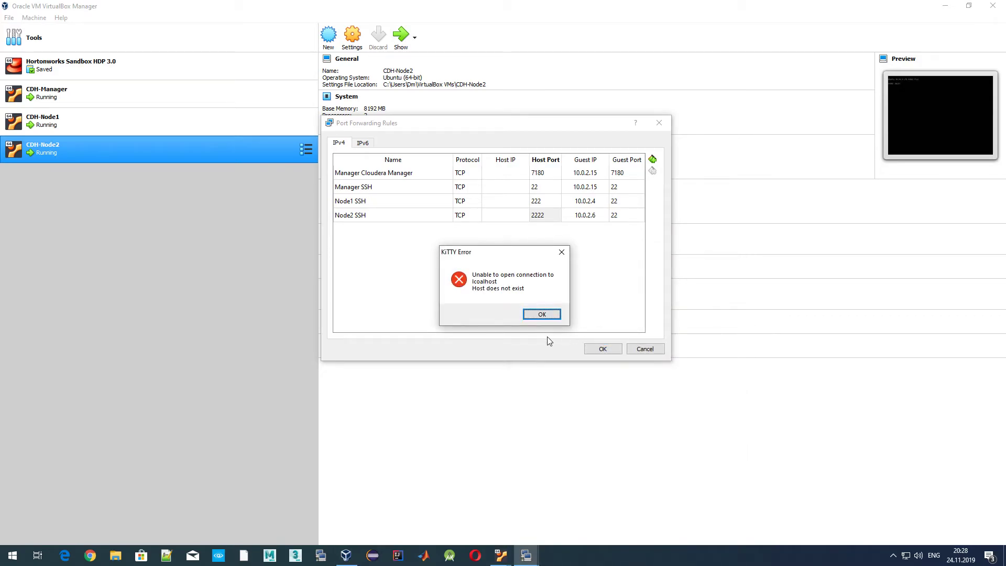
{"action": "left_click", "coordinate": [542, 314]}
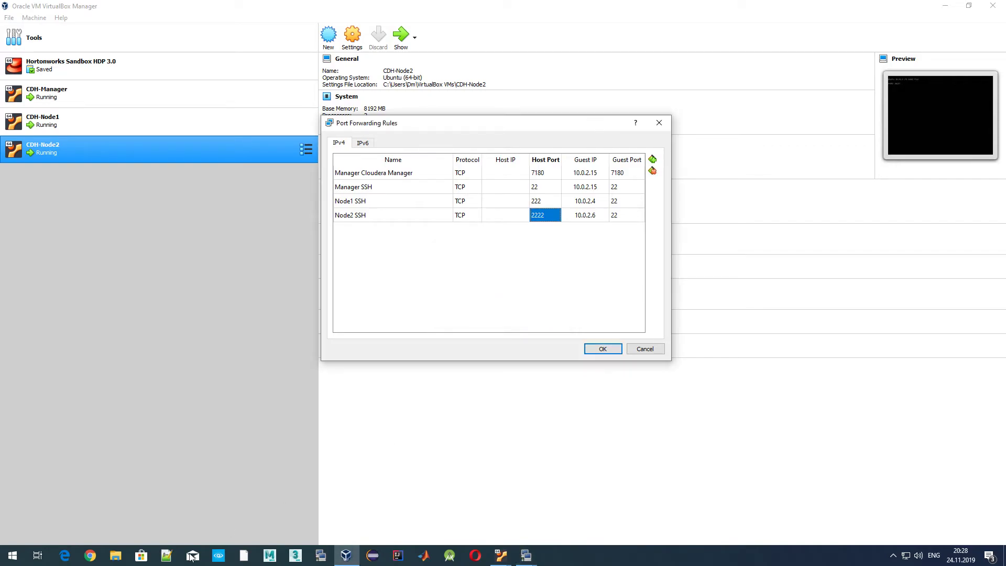
Open a new KiTTY SSH session to localhost on port 2222
{"action": "left_click", "coordinate": [322, 555]}
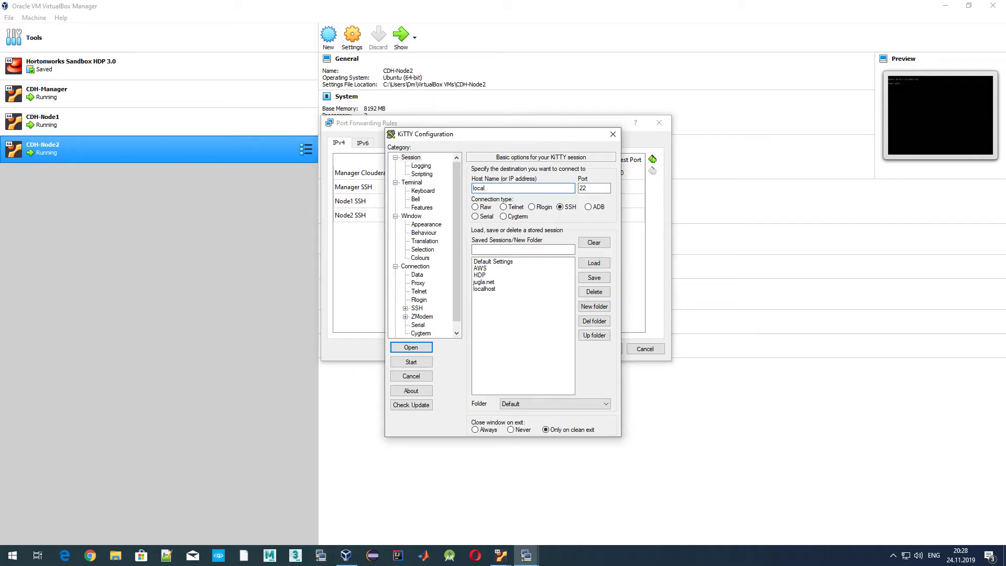
{"action": "key", "text": "Tab"}
{"action": "type", "text": "2222"}
{"action": "key", "text": "Return"}
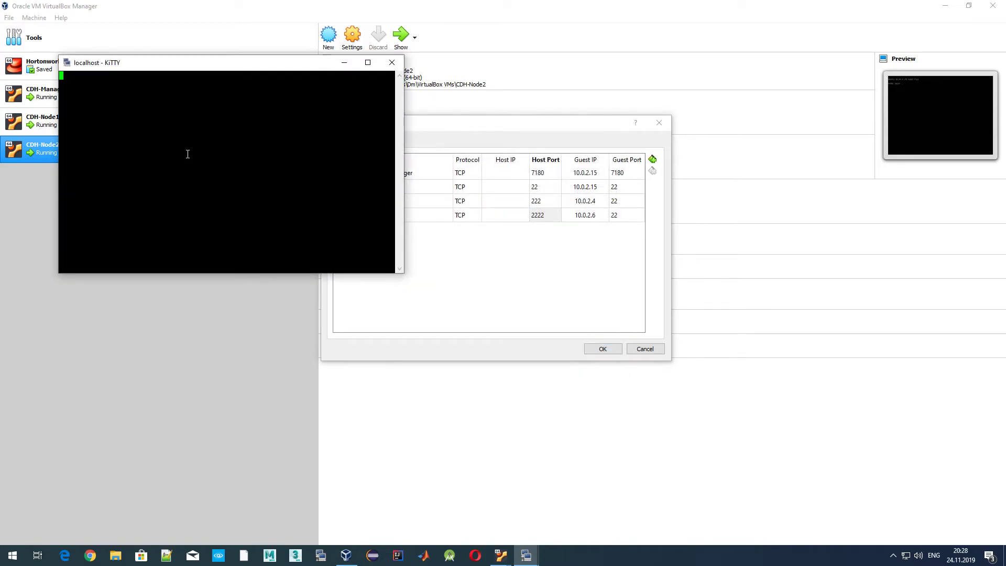
Log in to node2 with the account username and password and run ifconfig to list its network interfaces
{"action": "type", "text": "dmitrijsf"}
{"action": "key", "text": "Return"}
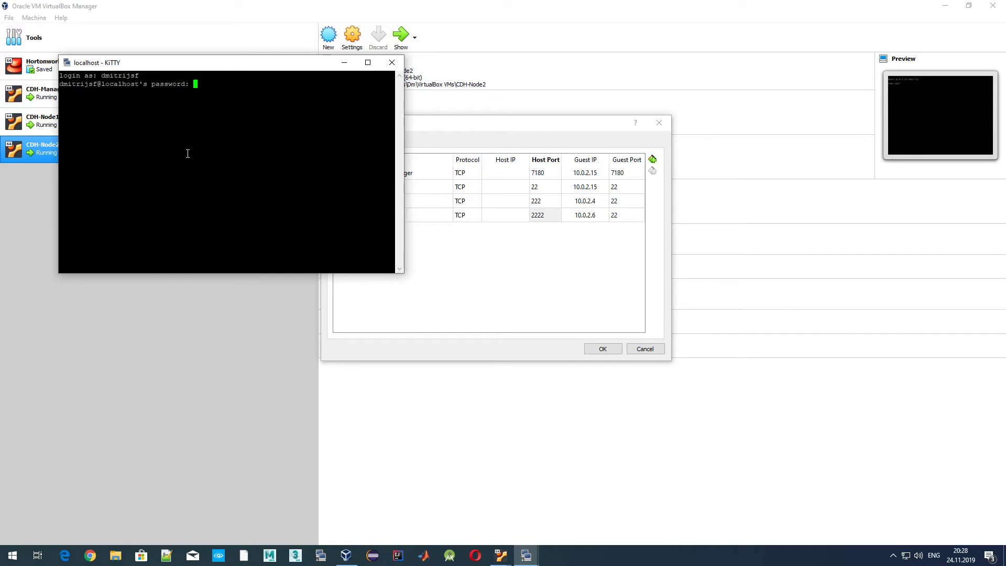
{"action": "key", "text": "Return"}
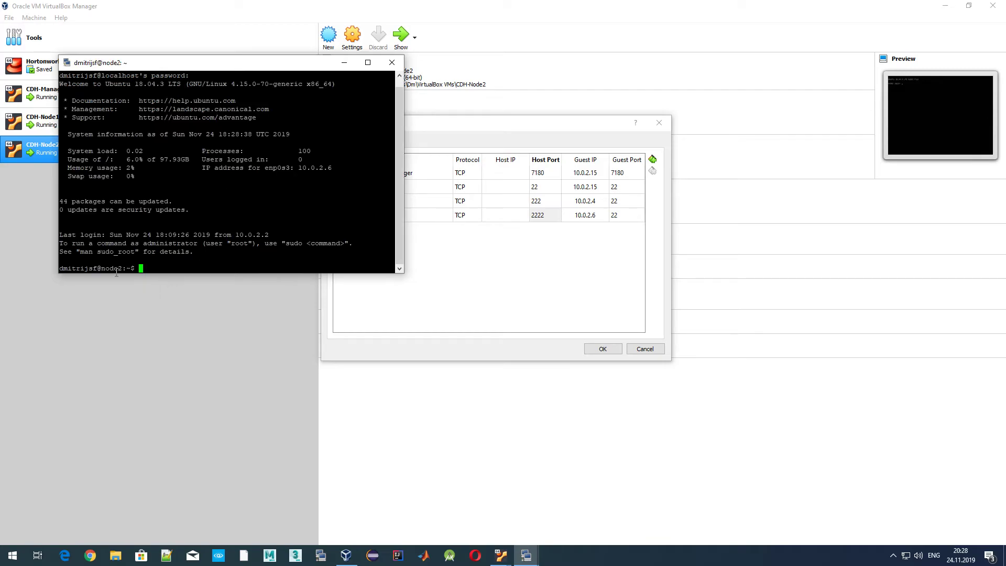
{"action": "type", "text": "ifconfig"}
{"action": "key", "text": "Return"}
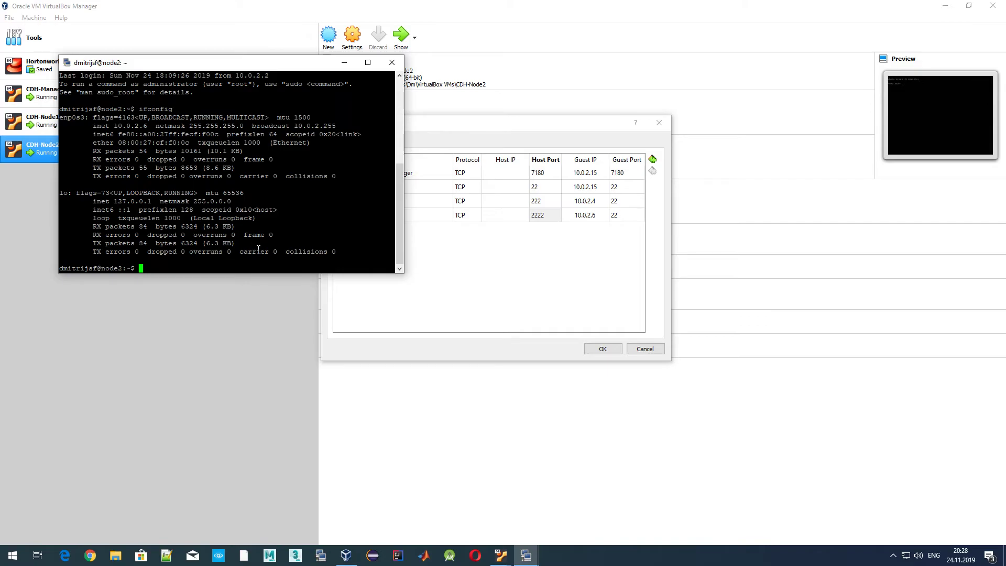
Place the node2 terminal below the port forwarding rules to highlight its enp0s3 IP address for comparison, and minimize it
{"action": "left_click_drag", "start_coordinate": [285, 64], "coordinate": [601, 260]}
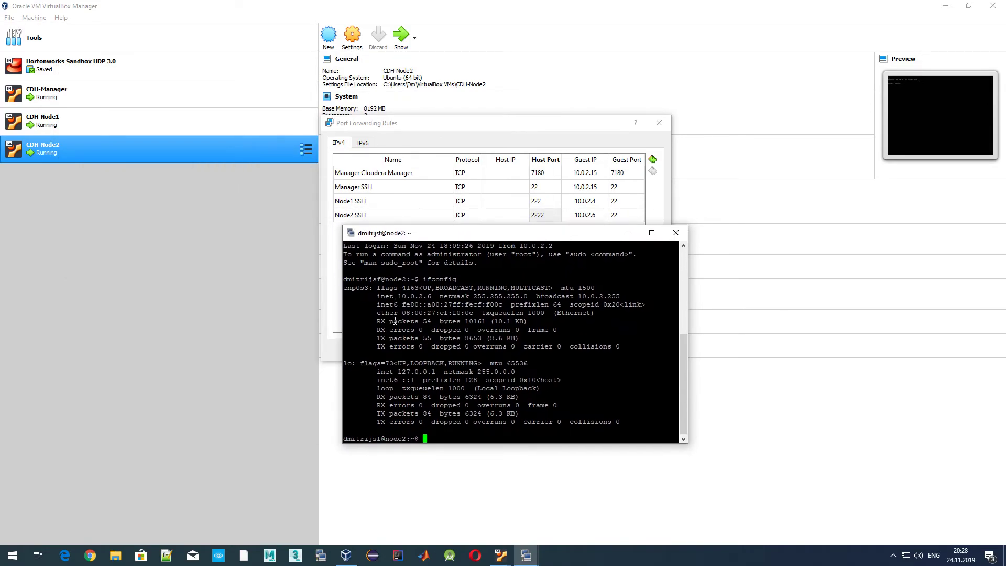
{"action": "left_click_drag", "start_coordinate": [399, 298], "coordinate": [430, 295]}
{"action": "left_click", "coordinate": [627, 232]}
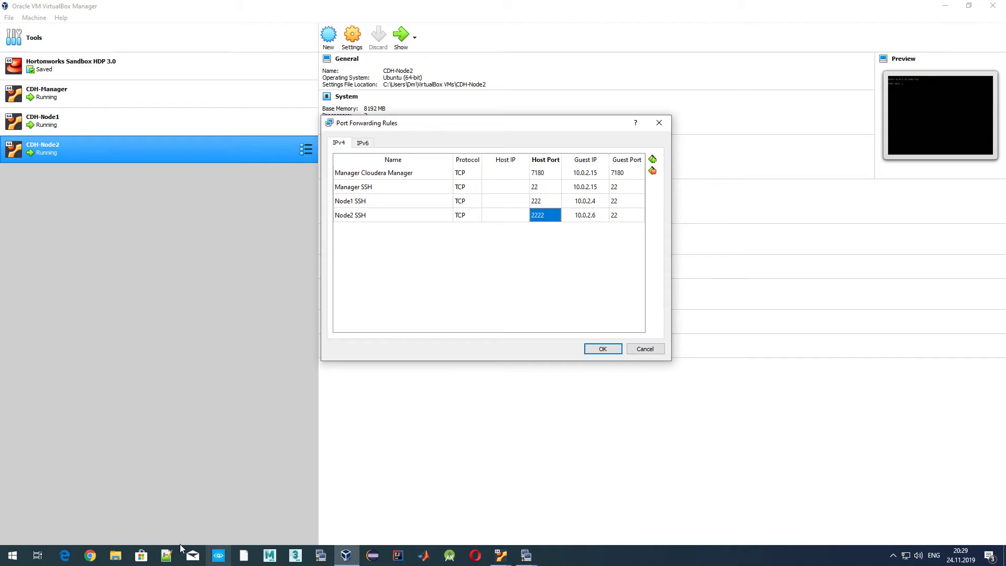
Switch to Chrome and open the Cloudera Manager login page at localhost:7180
{"action": "left_click", "coordinate": [90, 557]}
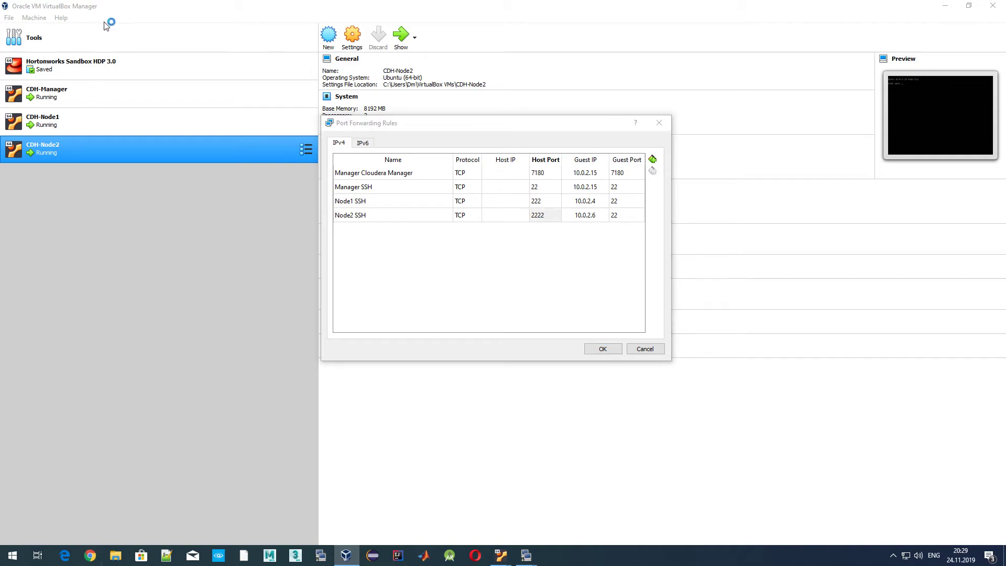
{"action": "type", "text": "localhost:7180"}
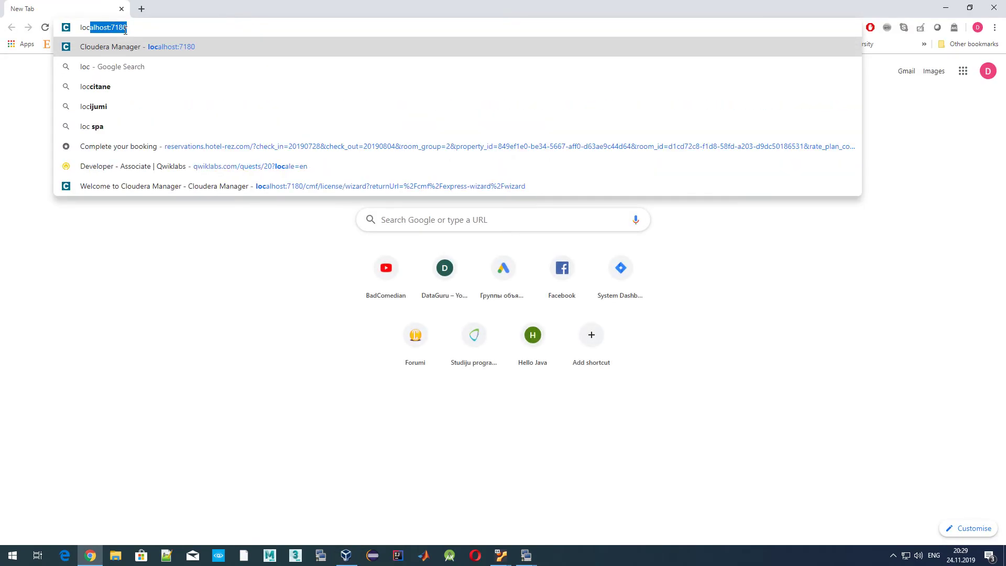
{"action": "key", "text": "Return"}
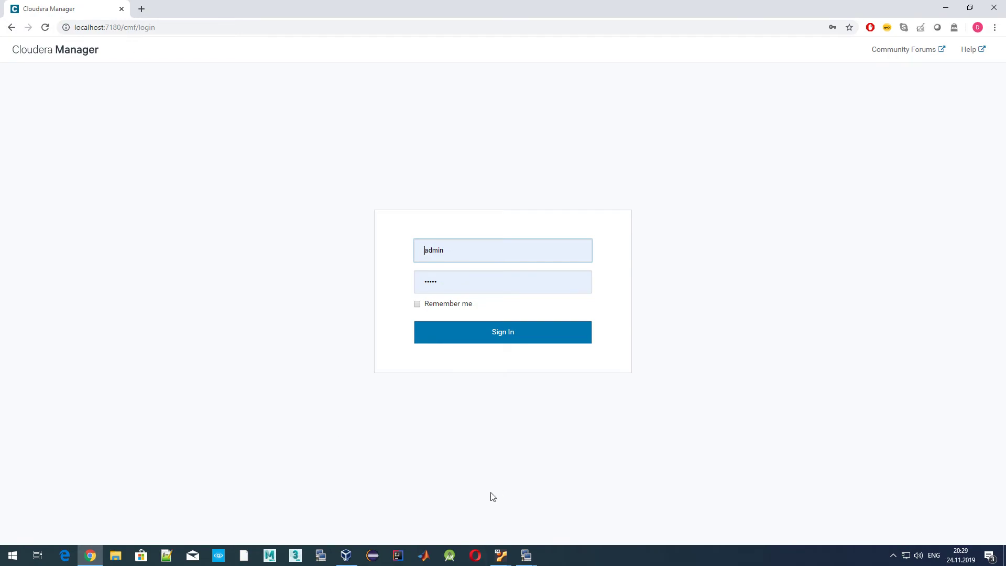
Sign in to Cloudera Manager as admin with the prefilled credentials, leaving Remember me off
{"action": "left_click", "coordinate": [476, 245]}
{"action": "left_click", "coordinate": [390, 258]}
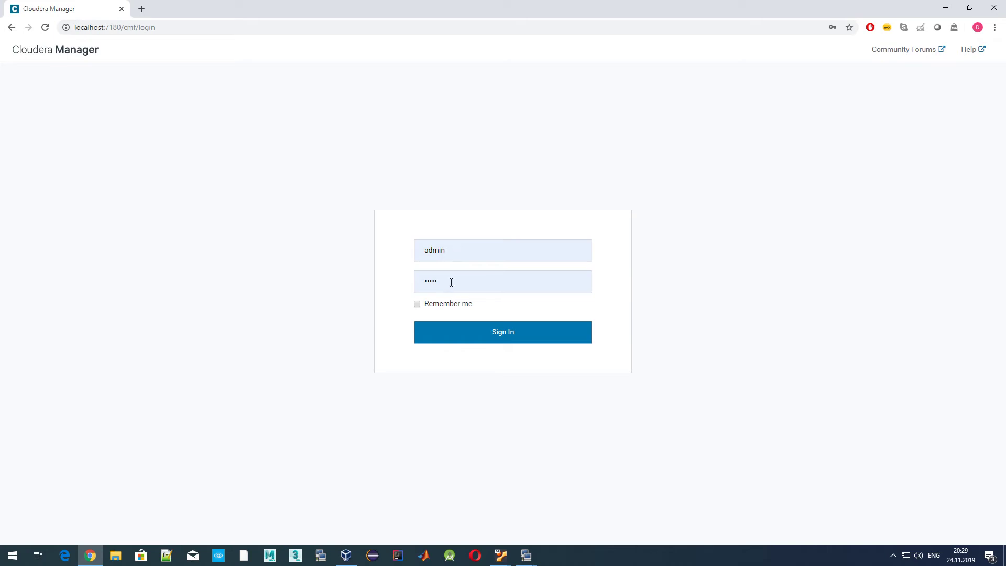
{"action": "left_click", "coordinate": [532, 339]}
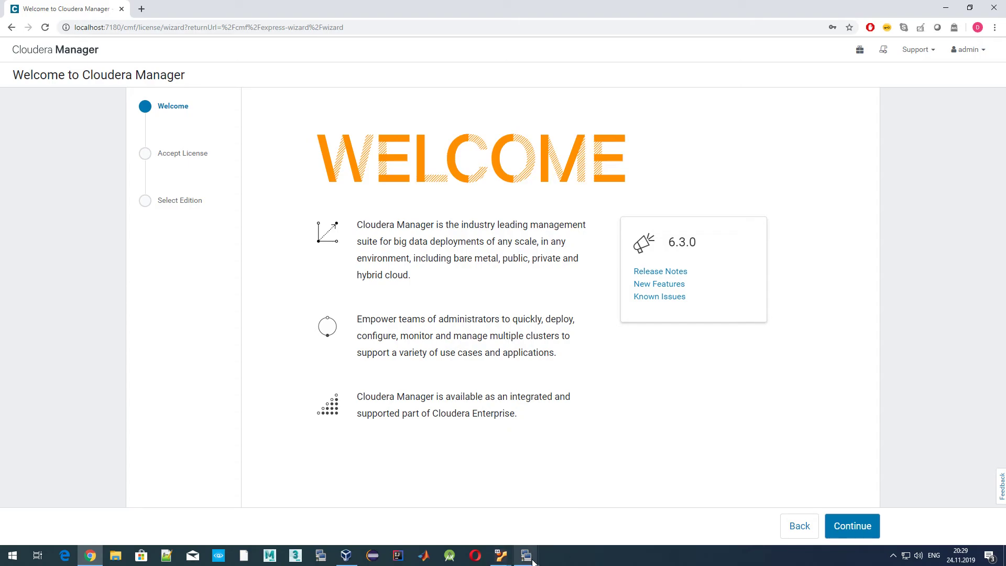
{"action": "mouse_move", "coordinate": [525, 555]}
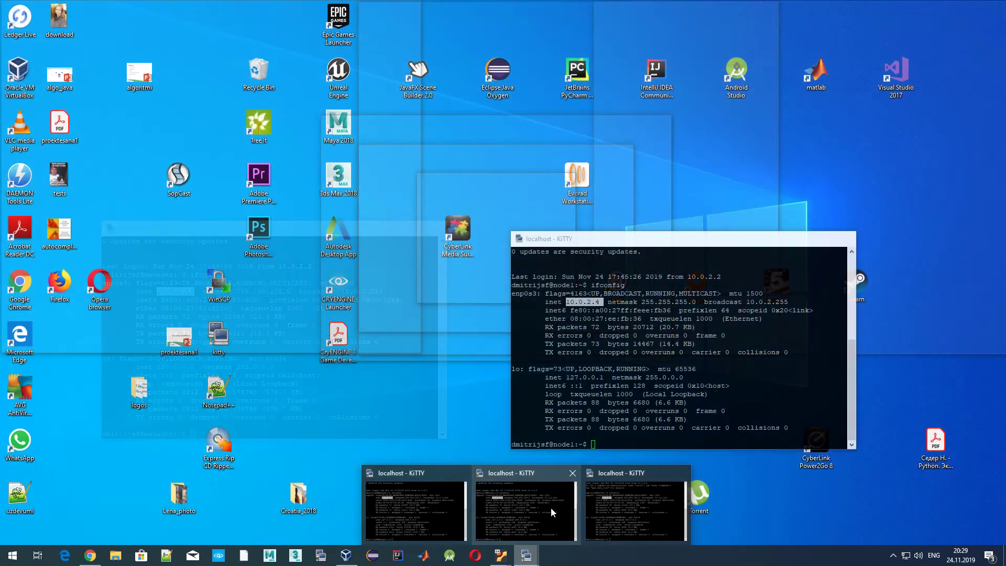
{"action": "mouse_move", "coordinate": [539, 533]}
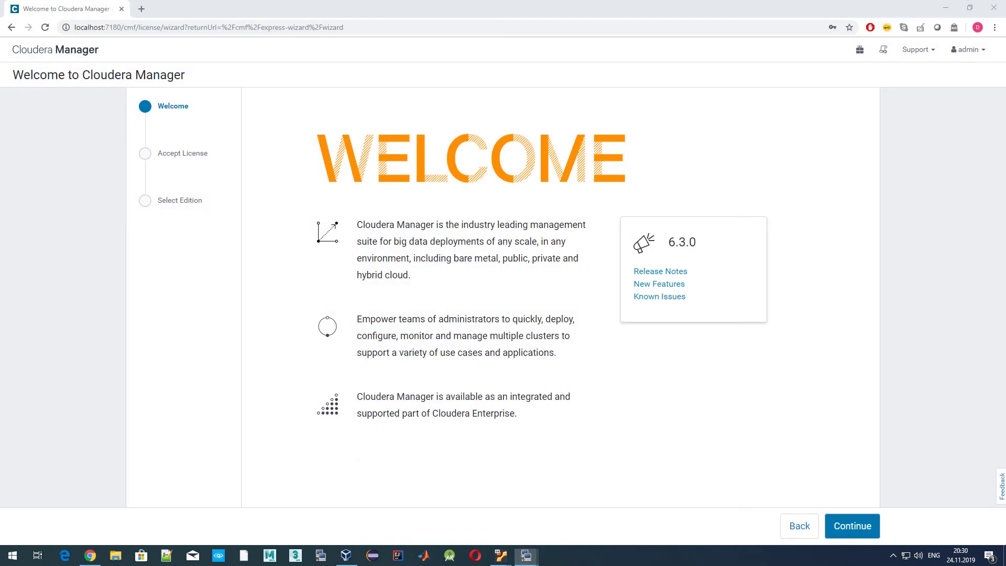
{"action": "left_click", "coordinate": [283, 458]}
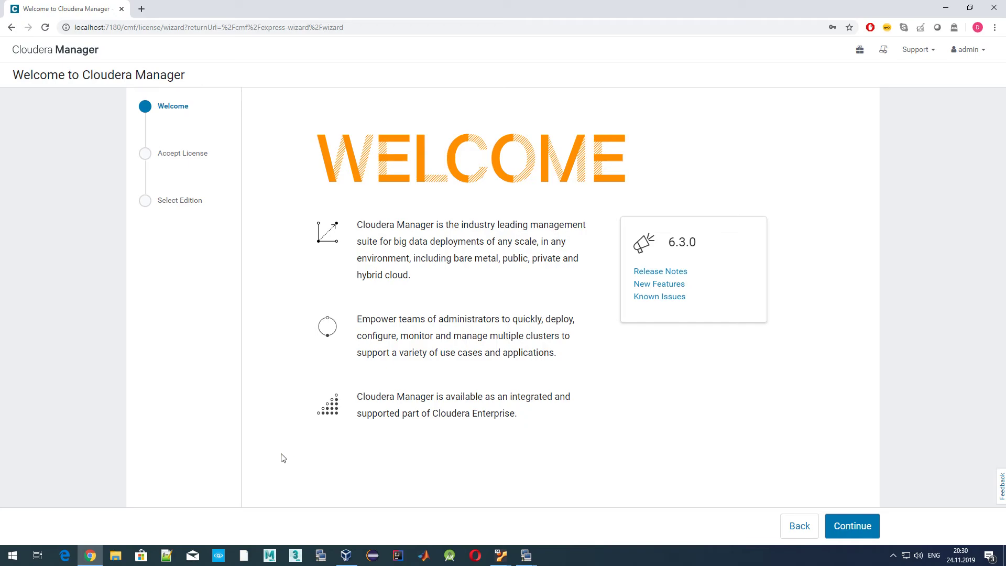